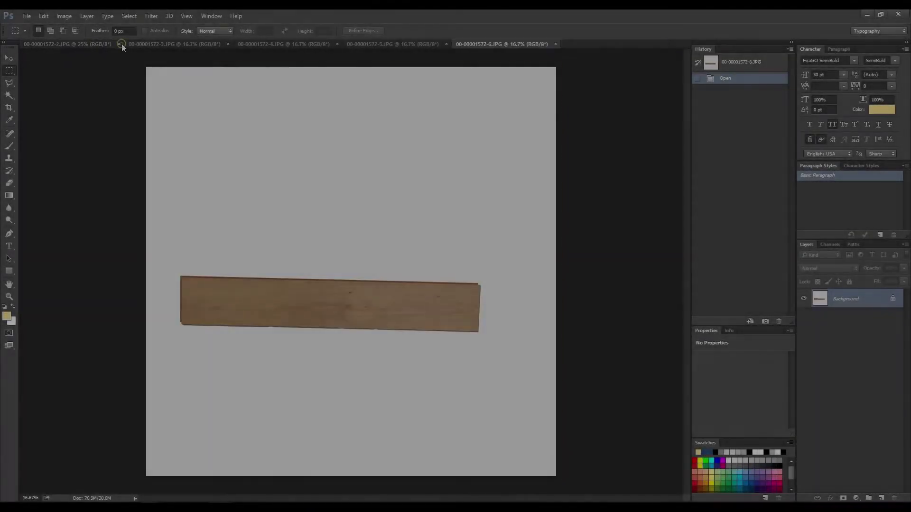
- Close 2.JPG and perspective-crop the 3.JPG board into a flat rectangle
click(122, 44)
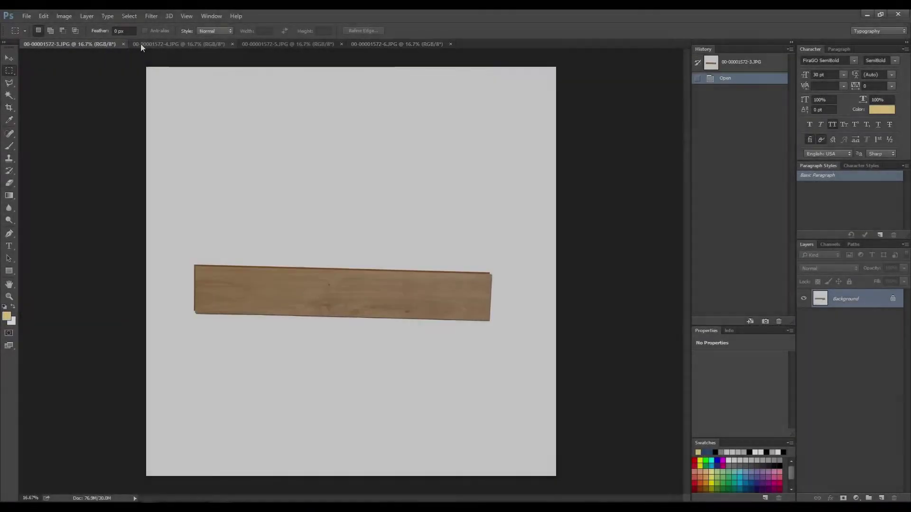
key(c)
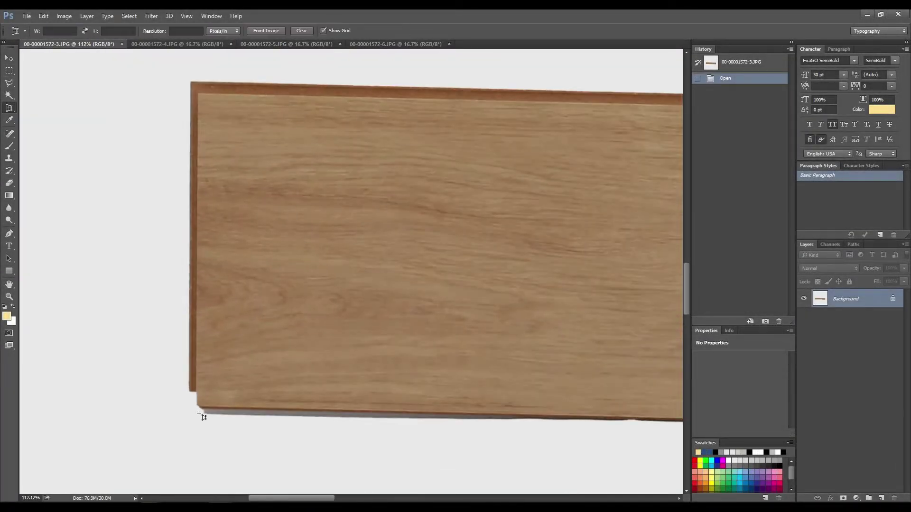
click(201, 97)
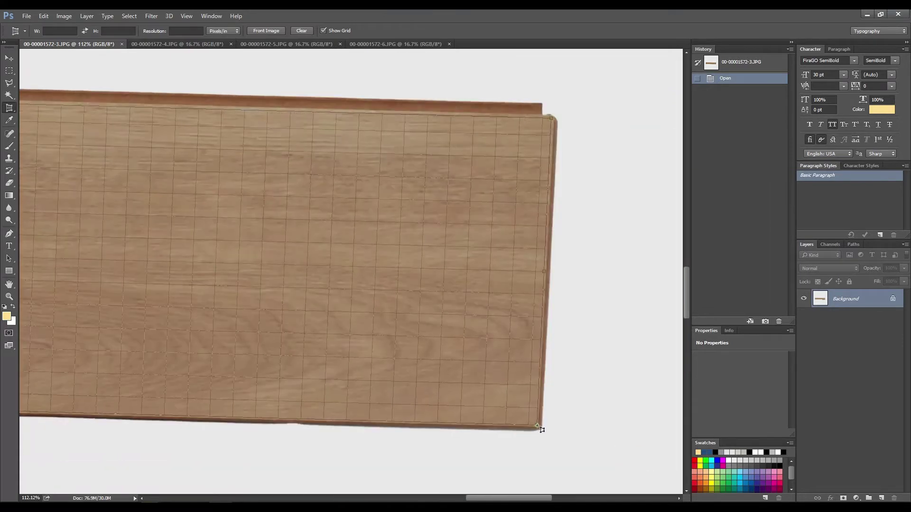
key(Return)
key(ctrl+0)
- Perspective-crop the 4.JPG board by its four corners and fit it in the window
click(183, 43)
click(199, 457)
click(204, 315)
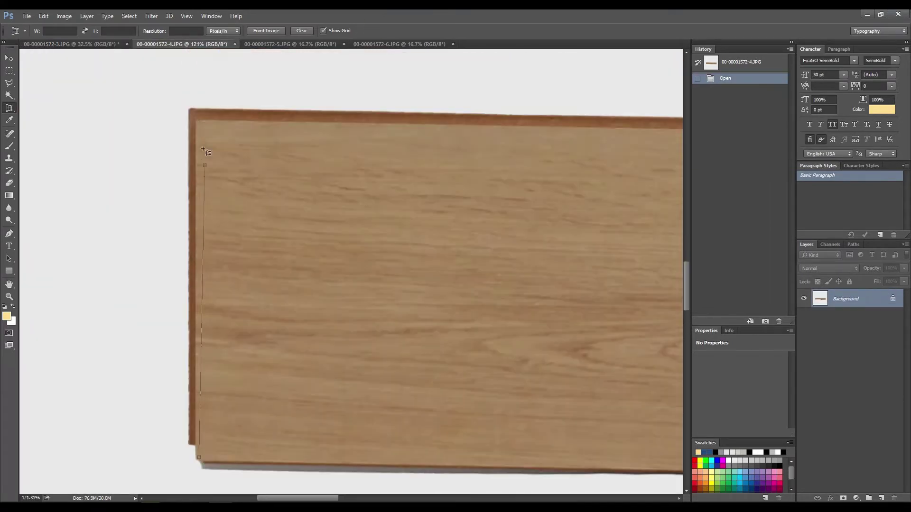
drag(416, 141, 284, 127)
click(647, 123)
click(633, 457)
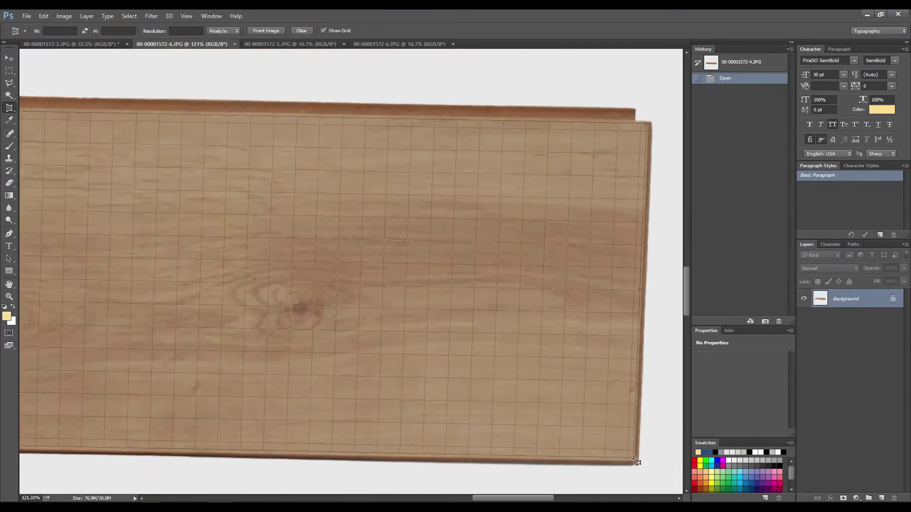
click(373, 31)
key(ctrl+0)
- Perspective-crop the 5.JPG board to its edges and fit it in the window
click(294, 44)
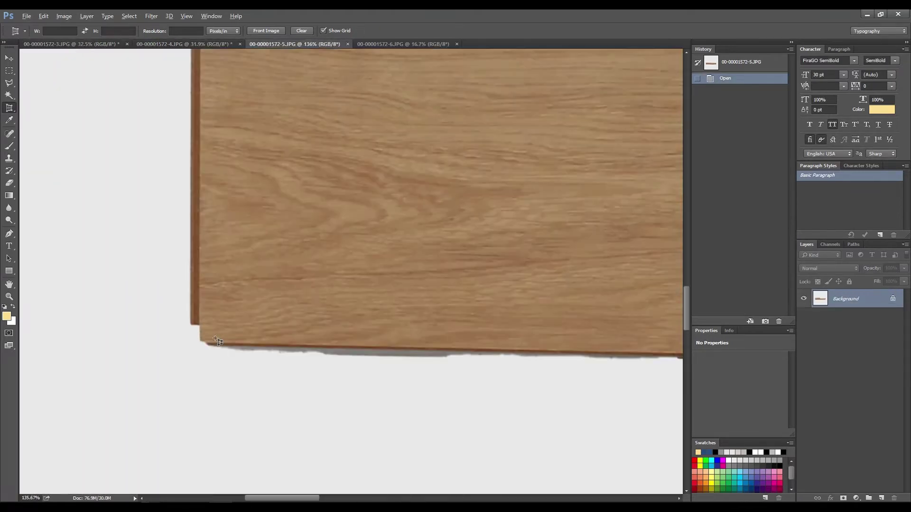
drag(216, 383, 96, 453)
drag(474, 332, 238, 342)
click(401, 219)
drag(380, 404, 422, 199)
click(437, 351)
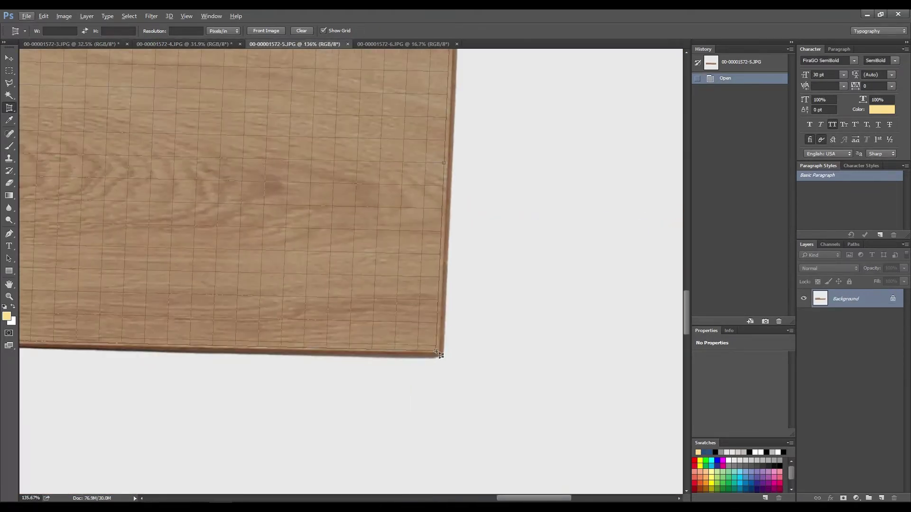
click(373, 31)
key(ctrl+0)
- Perspective-crop the 6.JPG board into a flat rectangle and fit it on screen
click(404, 43)
scroll(185, 305, up, 5)
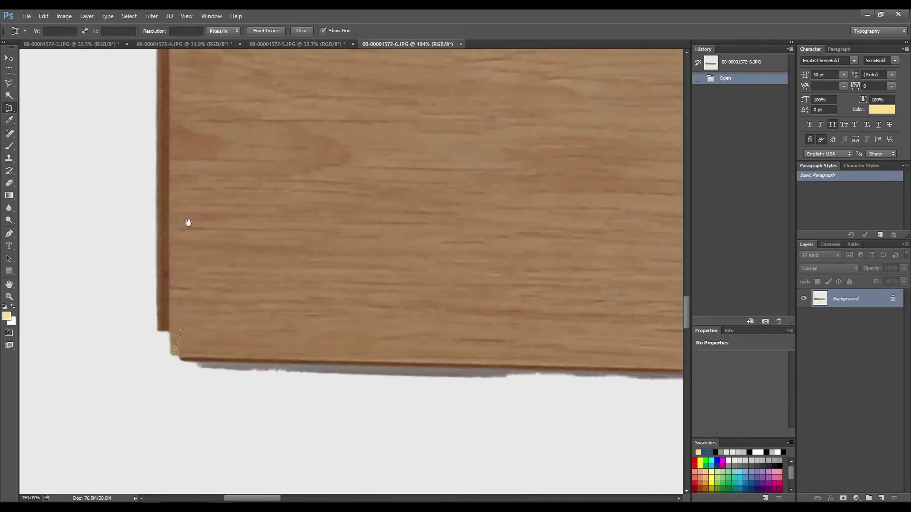
click(173, 272)
drag(474, 285, 142, 189)
click(488, 192)
drag(474, 332, 475, 119)
click(480, 400)
key(Return)
key(ctrl+0)
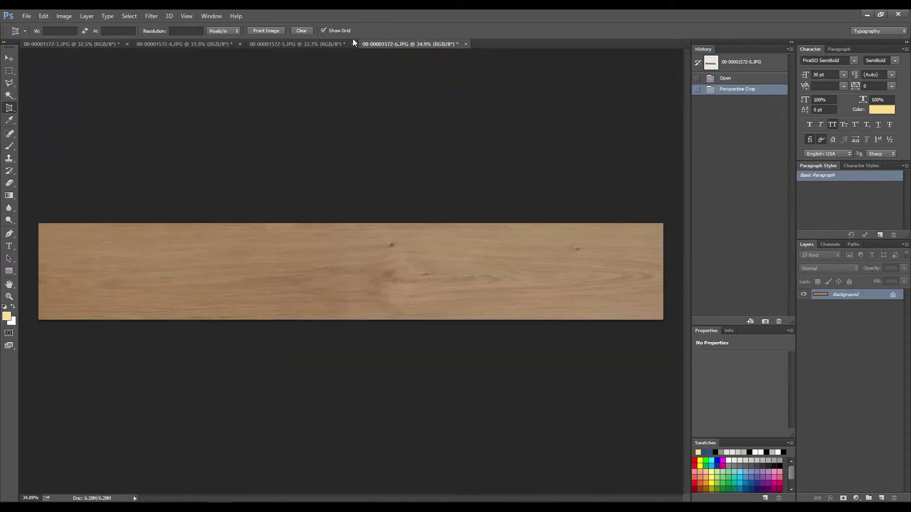
- Copy the first board into a new 6000-pixel document, placed at the top-right
key(m)
key(ctrl+a)
key(ctrl+c)
key(ctrl+n)
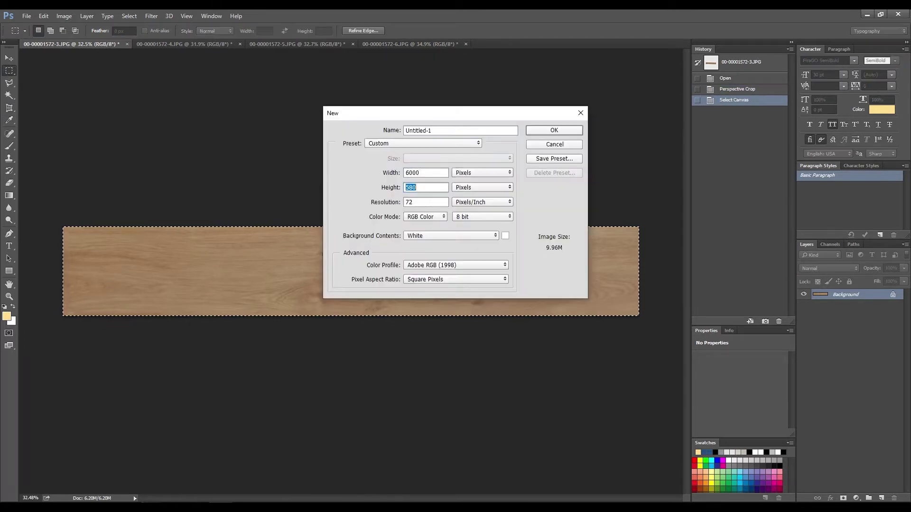
key(Return)
key(ctrl+v)
drag(308, 188, 429, 120)
- Paste the 4.JPG board as a second row just below the first
scroll(429, 121, up, 5)
click(193, 44)
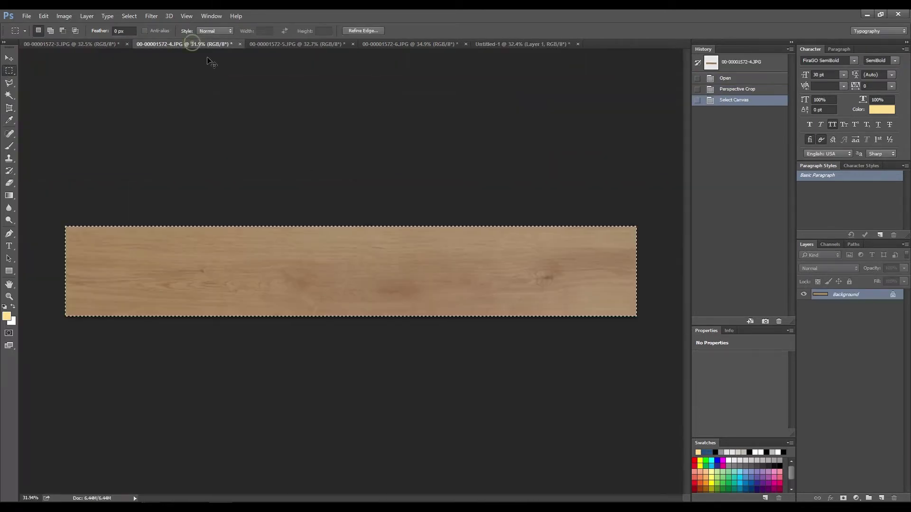
click(498, 44)
key(ctrl+v)
drag(383, 363, 424, 319)
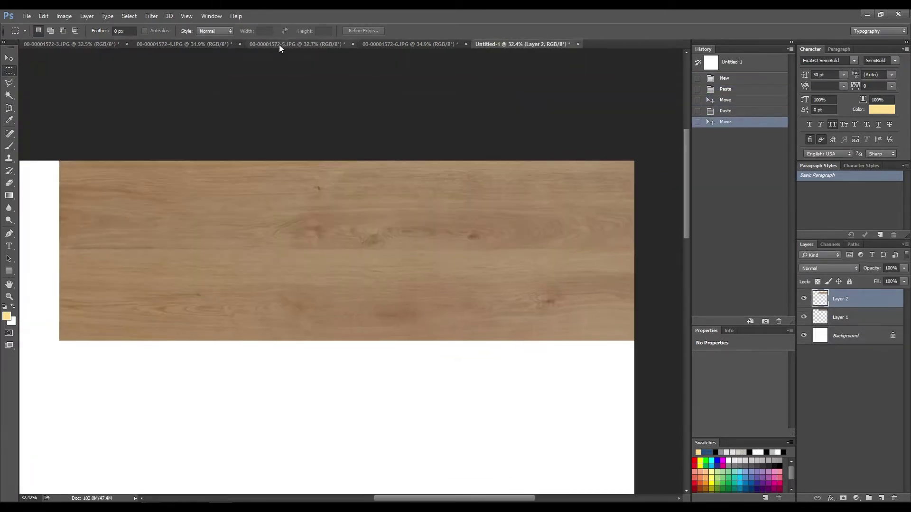
- Copy the 5.JPG board into the texture as the third row
click(279, 45)
key(ctrl+a)
key(ctrl+c)
click(498, 45)
key(ctrl+v)
drag(431, 304, 353, 411)
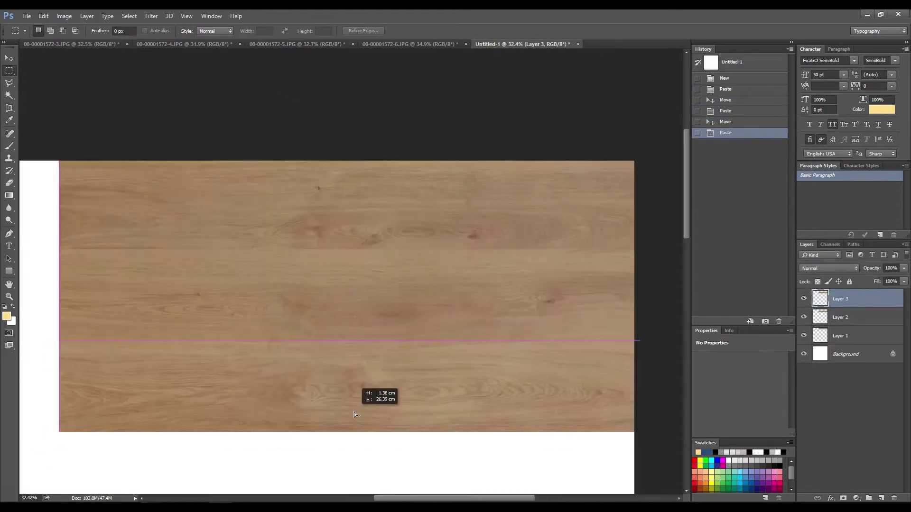
scroll(354, 412, down, 2)
- Copy the 6.JPG board into the texture as the bottom row
click(377, 44)
key(ctrl+a)
key(ctrl+c)
click(498, 44)
key(ctrl+v)
drag(393, 303, 409, 440)
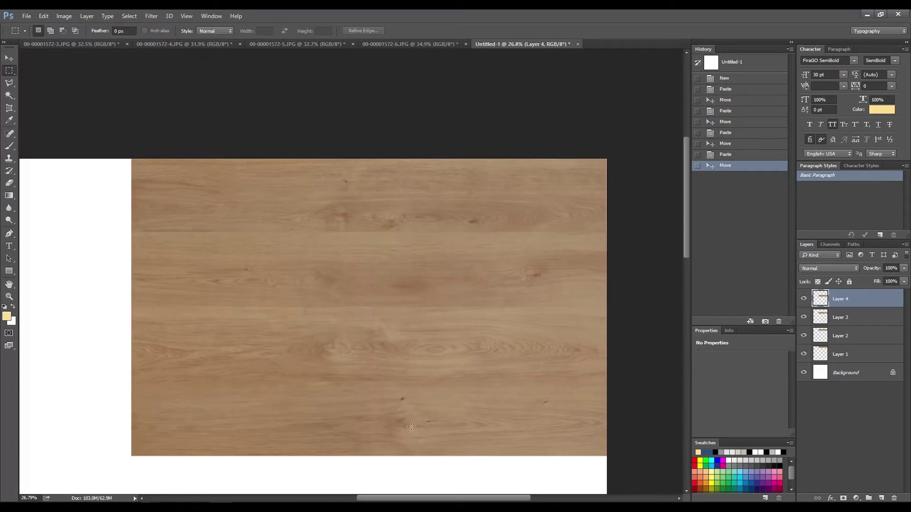
scroll(605, 314, down, 1)
scroll(603, 280, down, 1)
scroll(601, 265, up, 1)
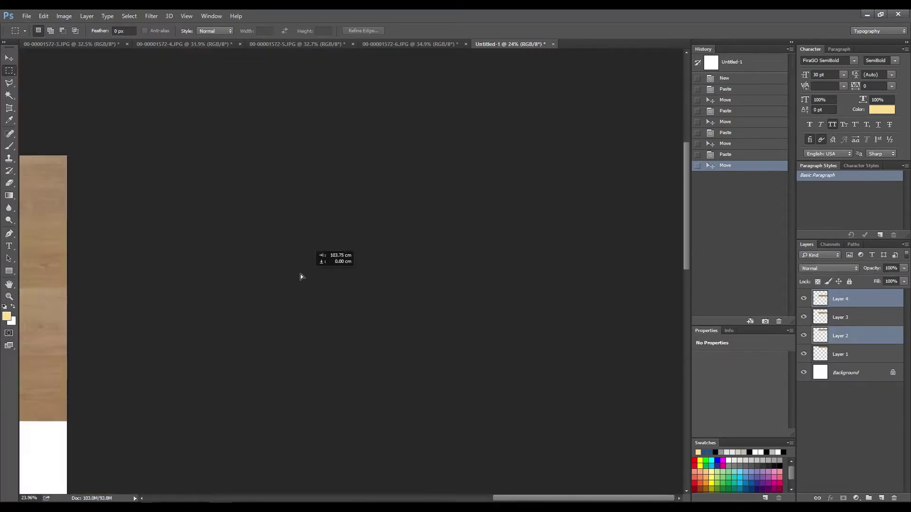
- Shift Layers 2 and 4 sideways so the plank joints are staggered
mouse_move(491, 270)
mouse_down()
mouse_move(505, 259)
mouse_move(192, 262)
mouse_up()
mouse_move(258, 263)
mouse_down()
mouse_move(471, 231)
mouse_move(84, 261)
mouse_move(93, 258)
mouse_up()
scroll(358, 204, up, 3)
scroll(408, 266, down, 3)
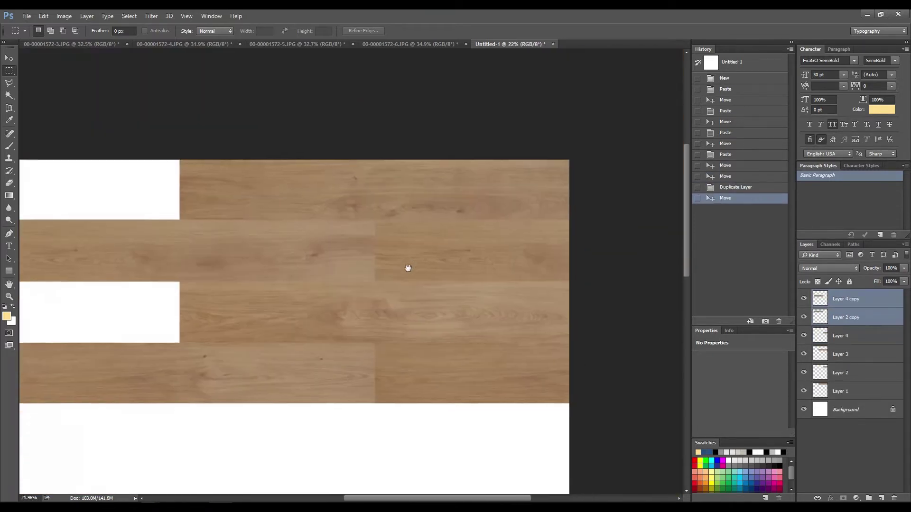
scroll(408, 266, up, 1)
- Merge all plank layers and crop the canvas to remove the white gaps
shift+click(833, 393)
key(ctrl+e)
key(c)
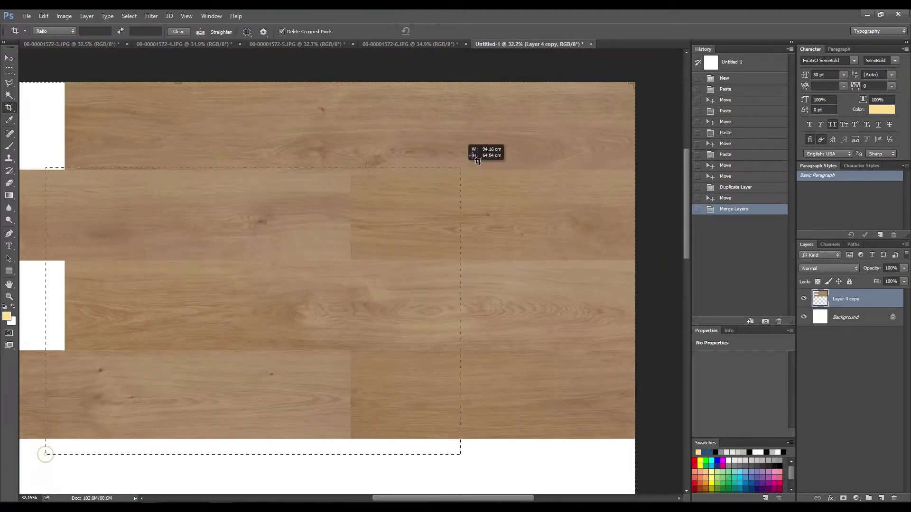
mouse_move(58, 266)
mouse_down()
mouse_move(70, 266)
mouse_move(68, 342)
mouse_up()
drag(351, 457, 353, 444)
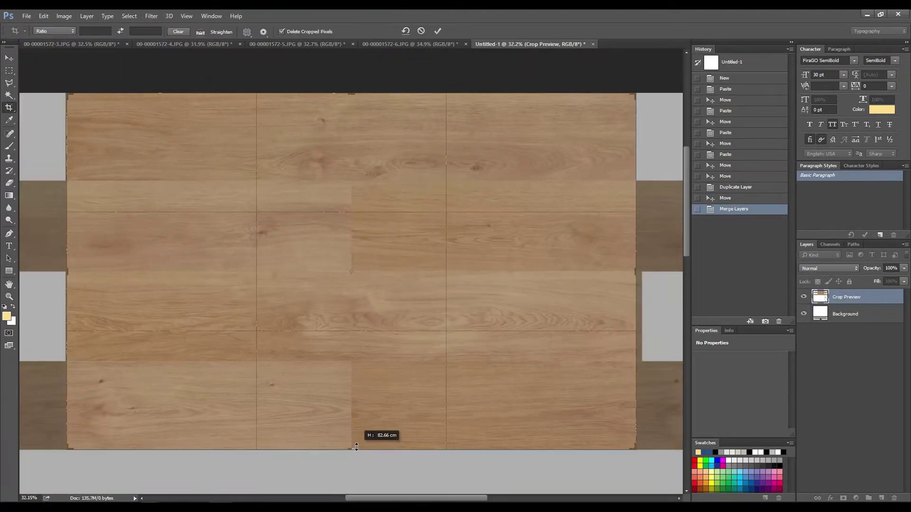
drag(634, 272, 634, 272)
key(Return)
scroll(507, 295, up, 2)
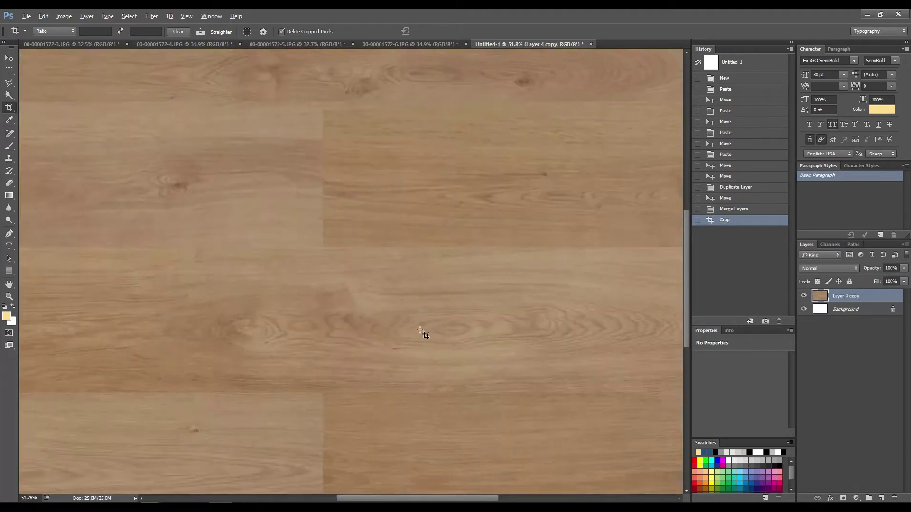
scroll(425, 335, down, 1)
- Clone-stamp clean wood grain over the vertical plank seams
key(s)
click(622, 174)
click(566, 176)
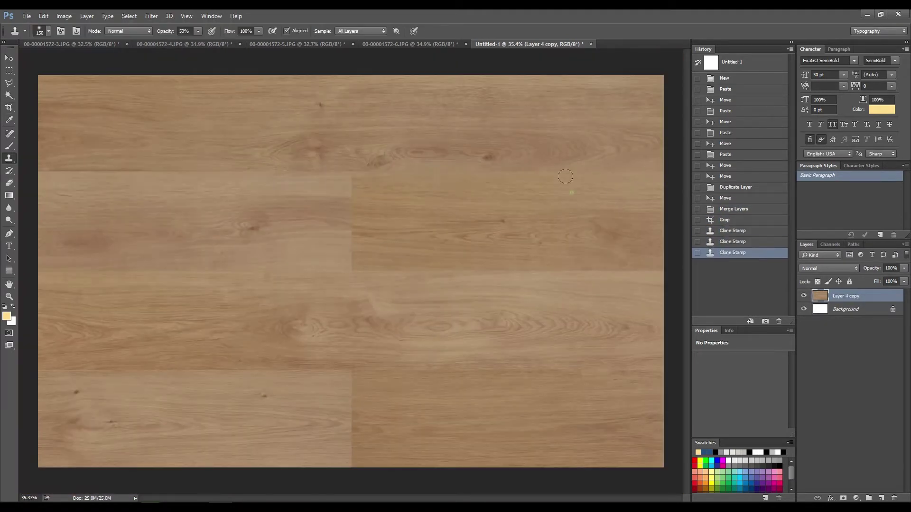
click(364, 172)
click(360, 192)
click(356, 211)
click(353, 237)
click(352, 259)
click(357, 226)
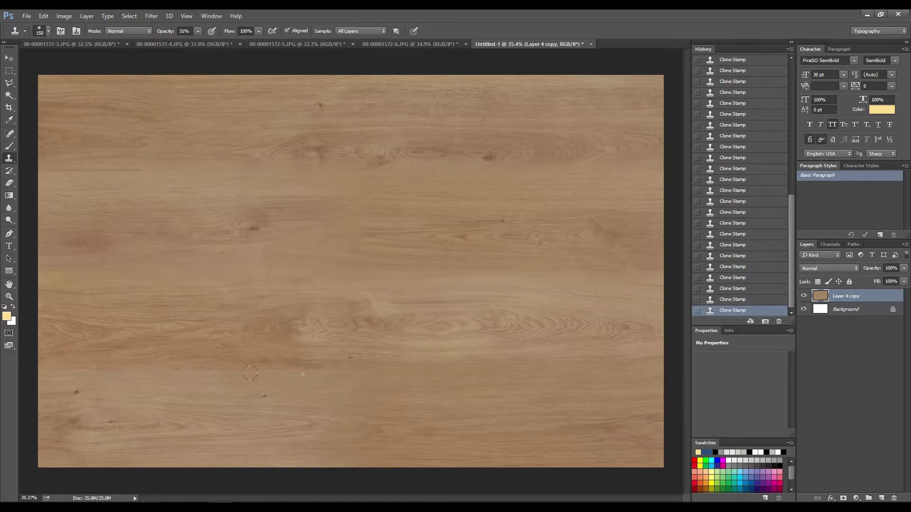
- Apply Filter > Other > Offset to expose and inspect the tiling edge seams
scroll(329, 228, up, 5)
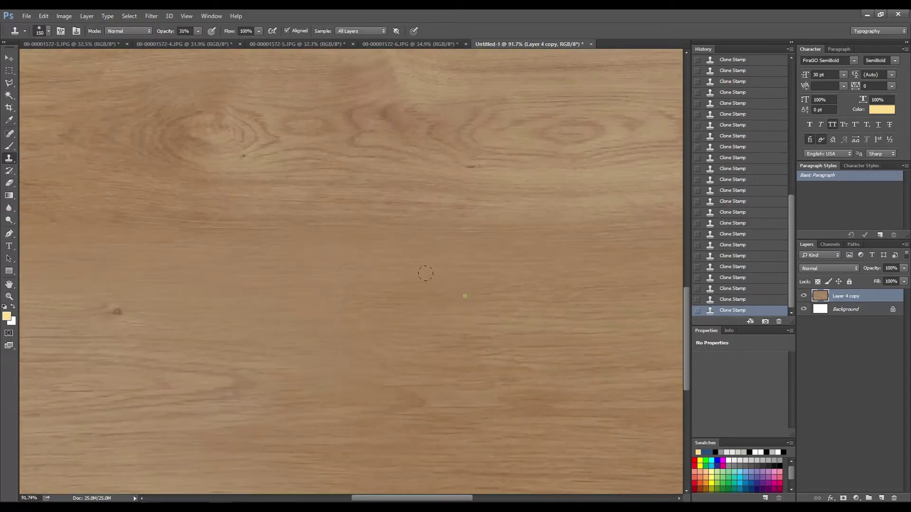
scroll(373, 400, down, 3)
scroll(427, 390, down, 3)
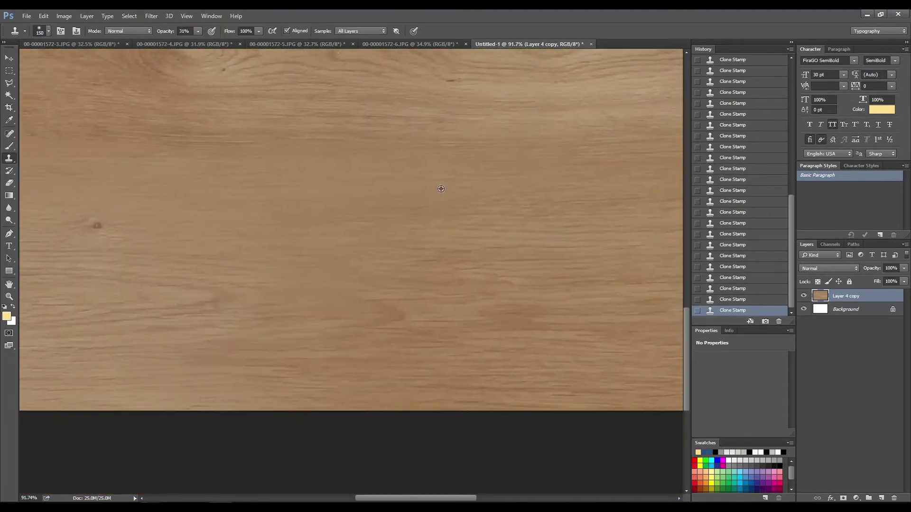
scroll(375, 323, down, 2)
scroll(315, 202, down, 3)
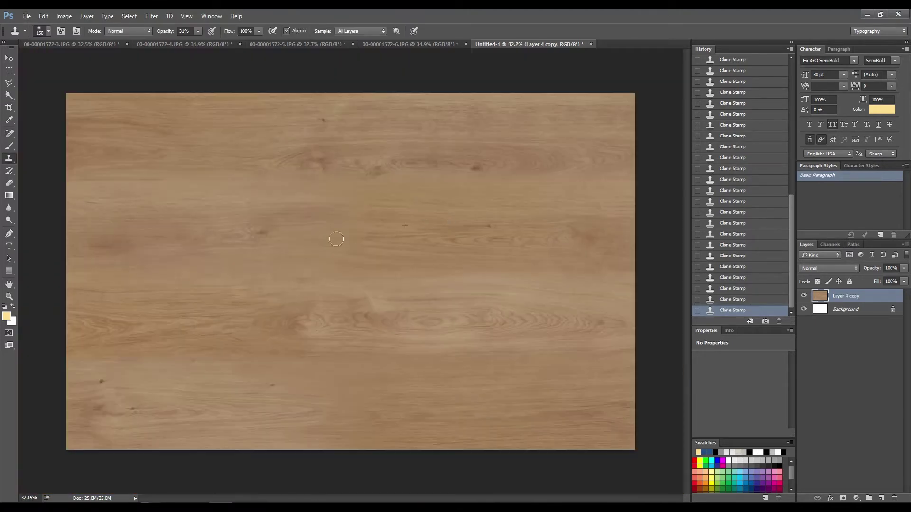
scroll(484, 174, up, 2)
scroll(376, 164, down, 1)
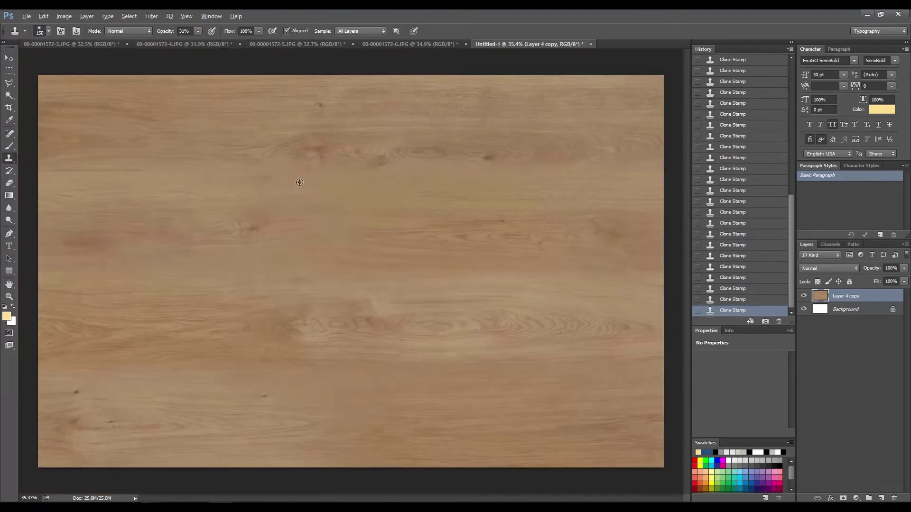
scroll(299, 182, down, 1)
click(151, 15)
click(156, 23)
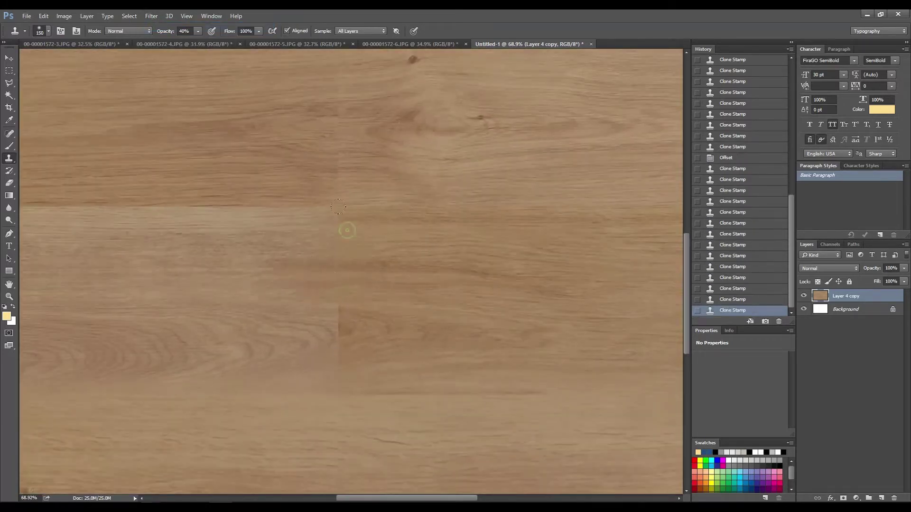
scroll(298, 339, down, 3)
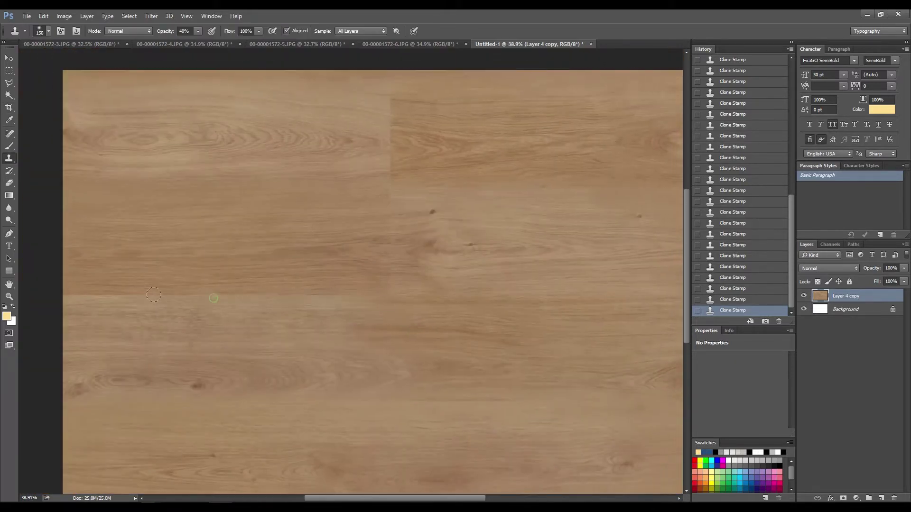
scroll(488, 292, up, 3)
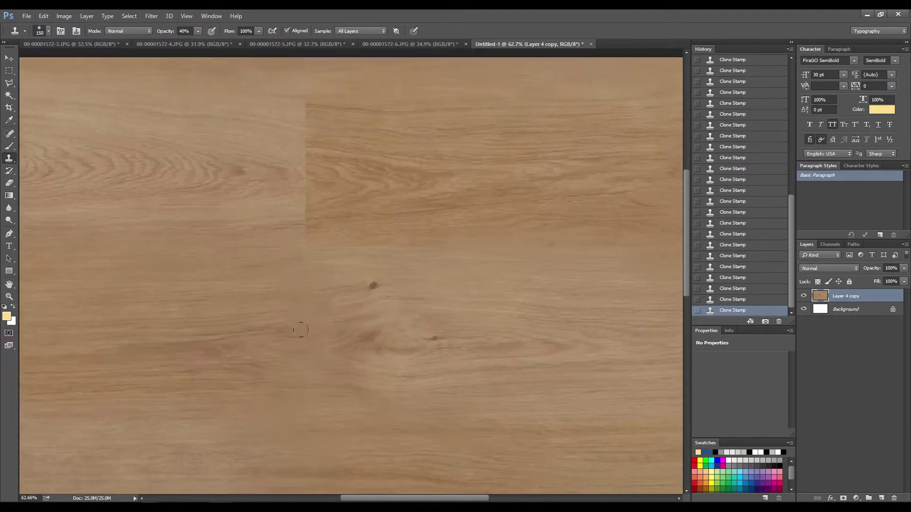
drag(367, 199, 378, 360)
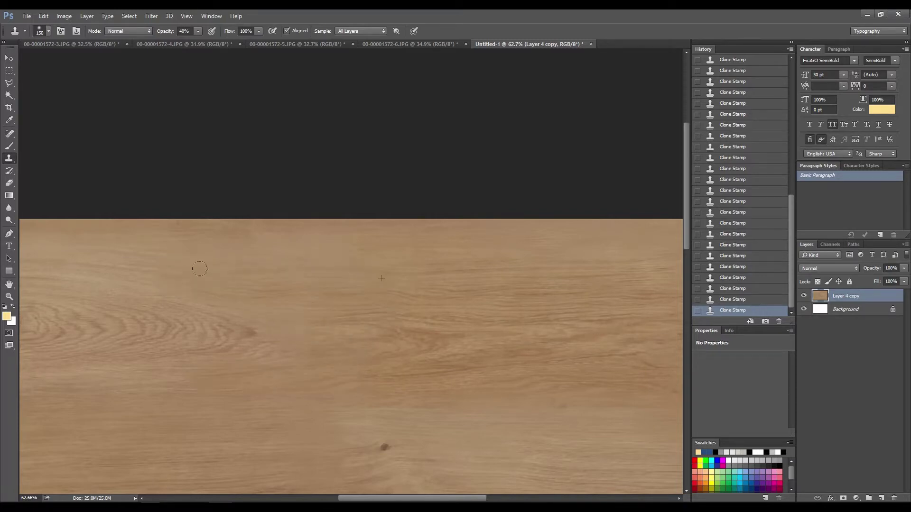
scroll(358, 332, down, 3)
scroll(332, 342, down, 3)
scroll(264, 353, up, 2)
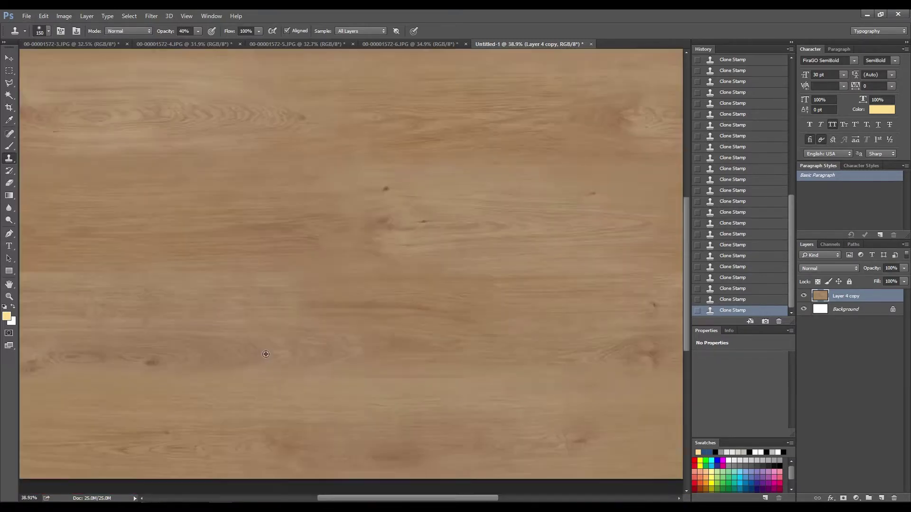
scroll(265, 354, down, 2)
- Darken the wood's shadow tones with Levels and merge the texture layer down
key(ctrl+l)
mouse_move(572, 246)
mouse_down()
mouse_move(625, 246)
mouse_move(573, 245)
mouse_up()
key(Return)
key(s)
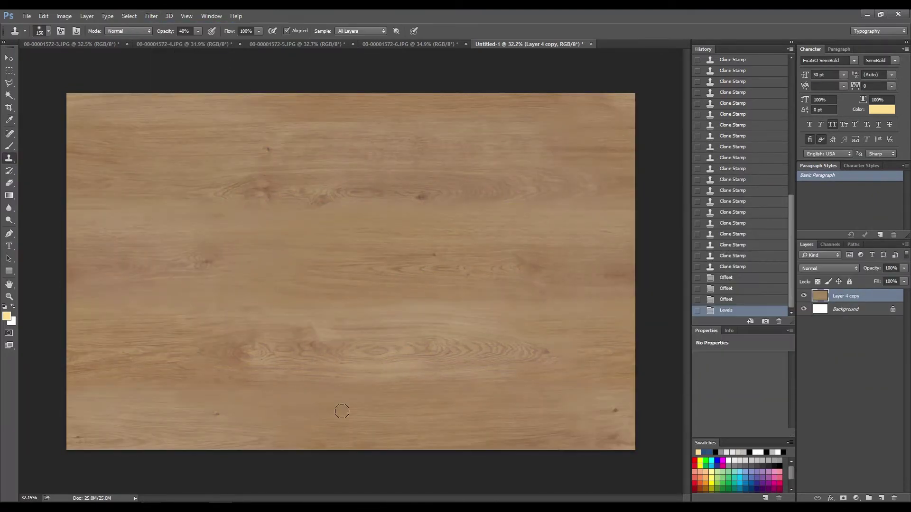
key(ctrl+e)
key(ctrl+shift+s)
text(00-00001572-TEXTURE)
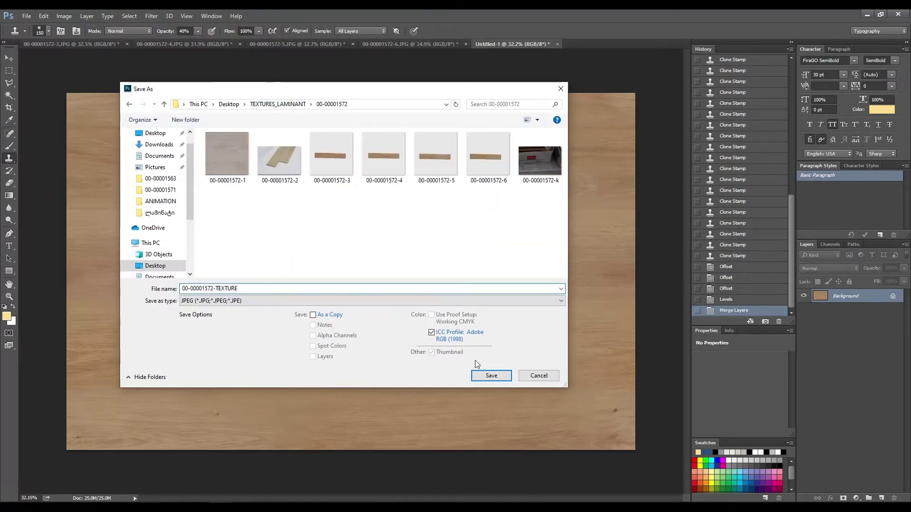
click(486, 377)
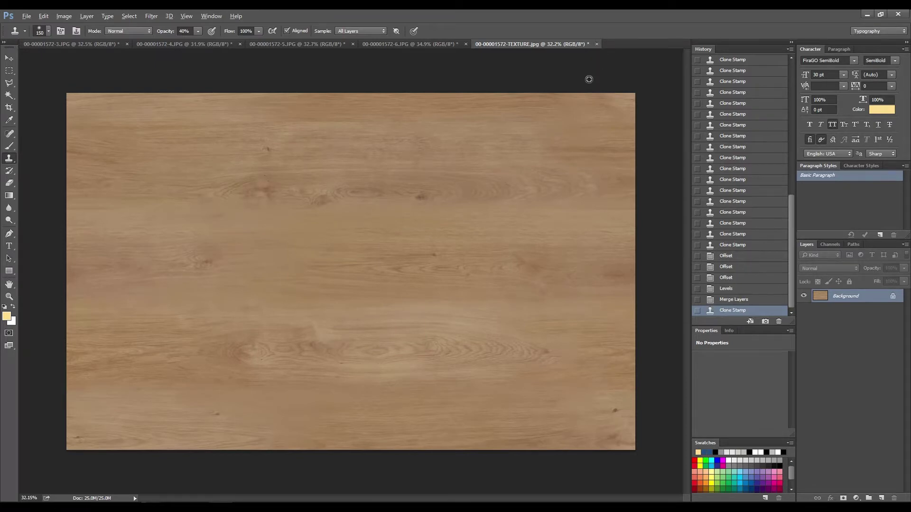
key(ctrl+alt+w)
click(468, 201)
click(467, 201)
click(467, 201)
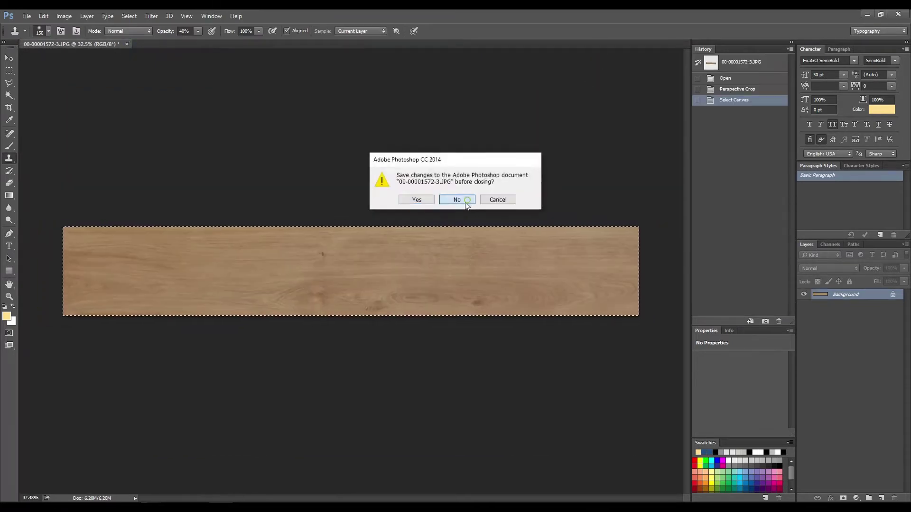
click(303, 371)
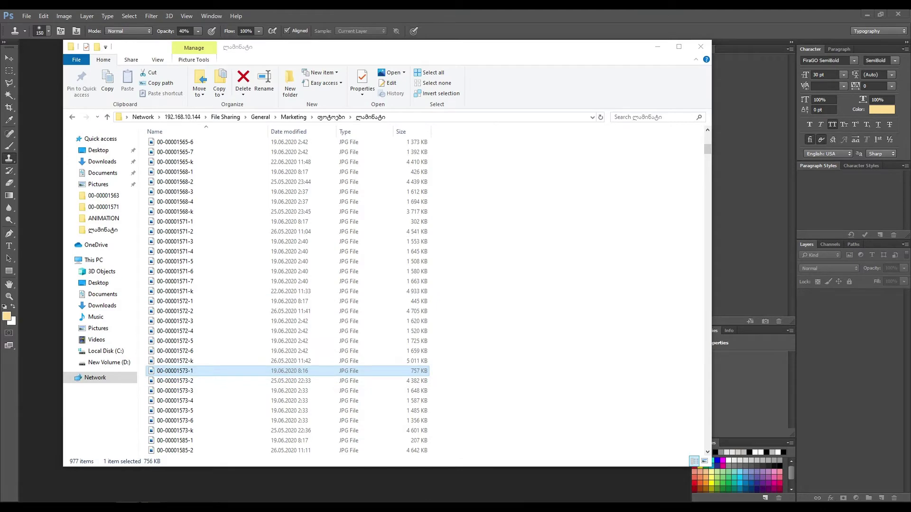
scroll(199, 392, down, 2)
shift+click(280, 371)
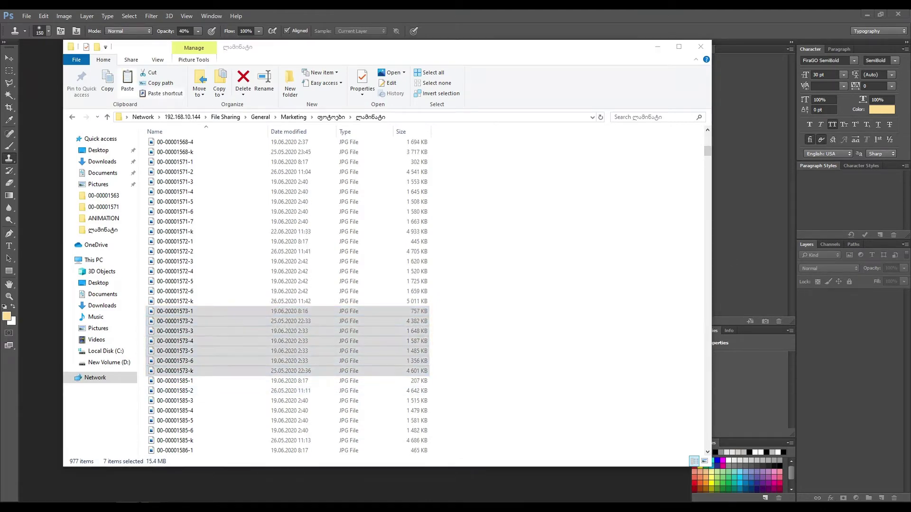
key(Return)
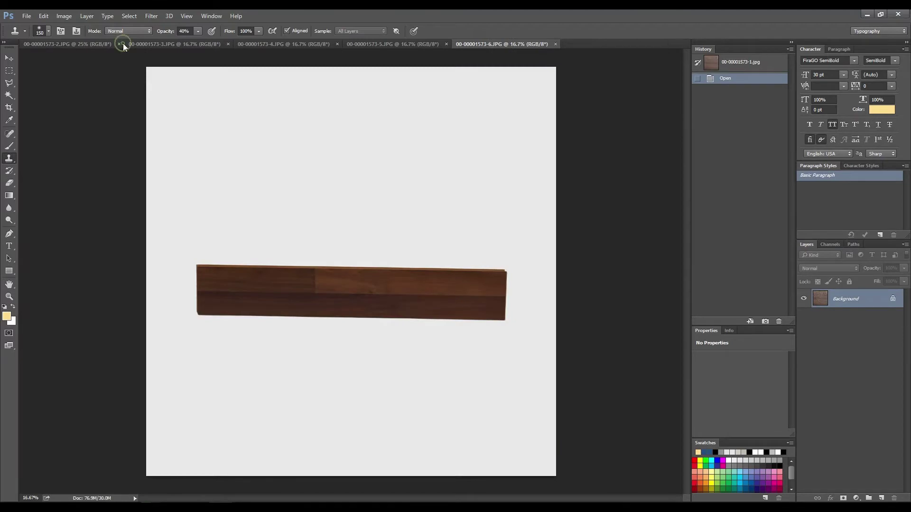
click(120, 44)
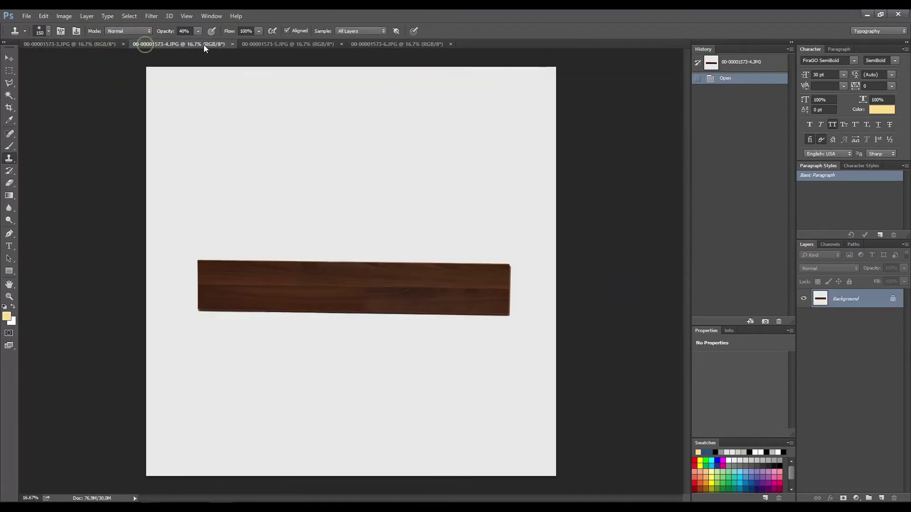
scroll(137, 263, up, 5)
scroll(138, 263, down, 2)
right_click(9, 108)
click(62, 112)
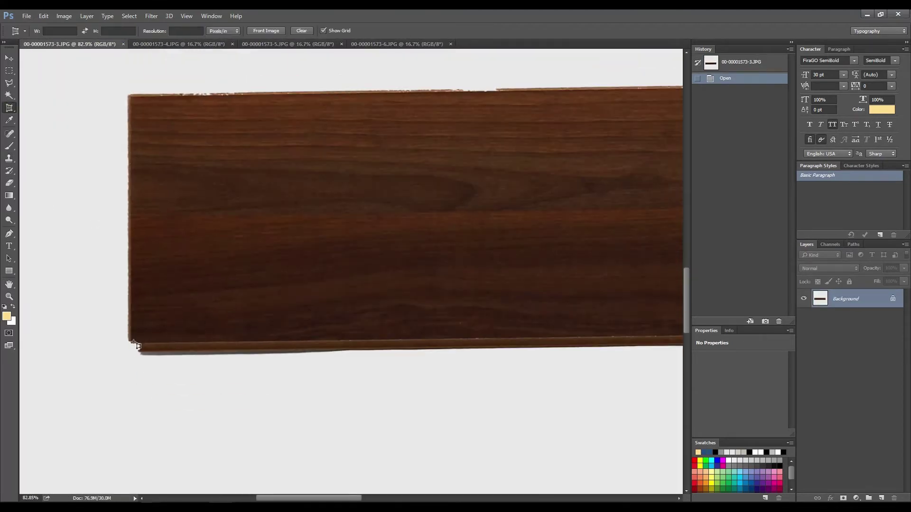
click(463, 98)
click(463, 344)
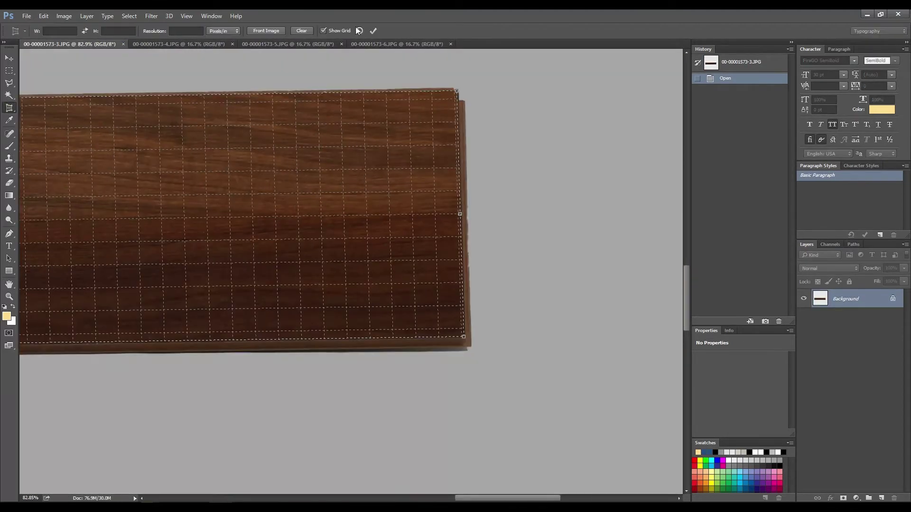
key(Return)
scroll(361, 200, up, 3)
key(ctrl+Tab)
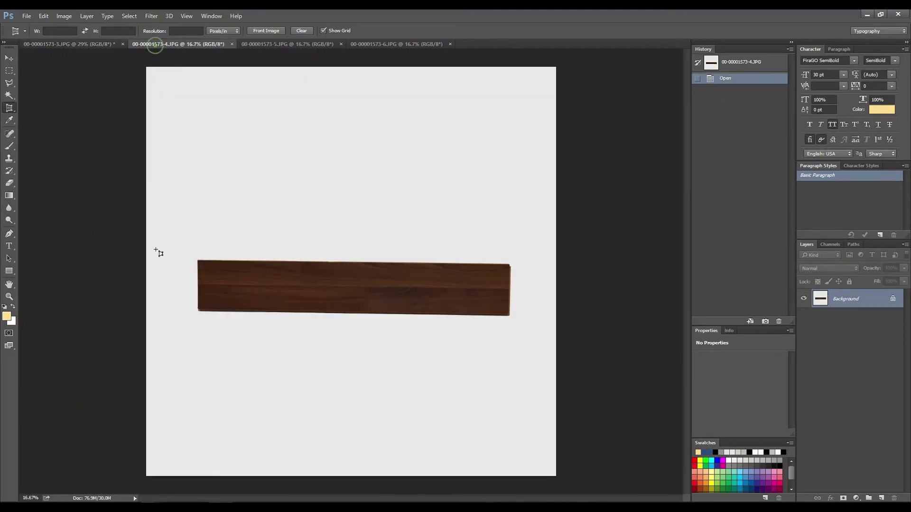
scroll(181, 342, up, 6)
click(180, 342)
scroll(178, 285, up, 5)
click(177, 217)
scroll(176, 228, right, 10)
click(520, 165)
click(515, 466)
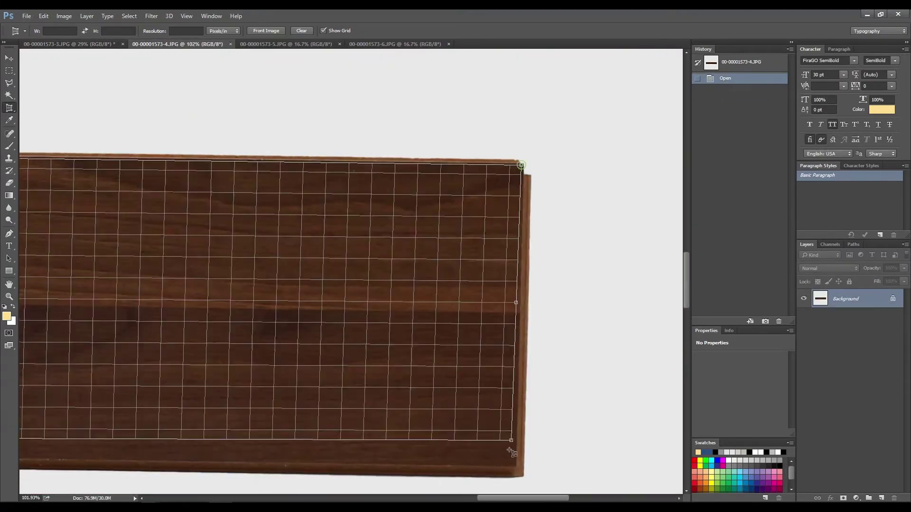
key(Return)
scroll(338, 167, down, 5)
key(ctrl+Tab)
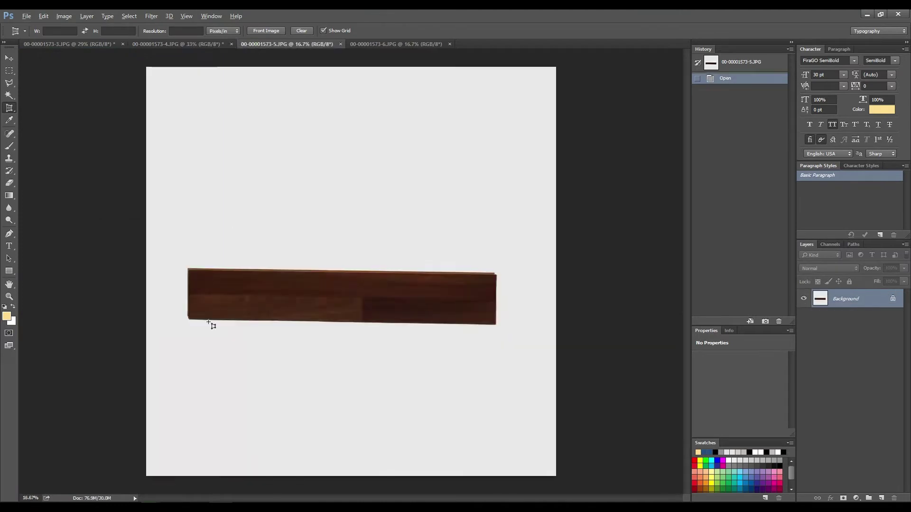
scroll(210, 322, up, 10)
click(176, 338)
scroll(179, 284, up, 5)
click(179, 258)
scroll(450, 246, right, 10)
click(417, 234)
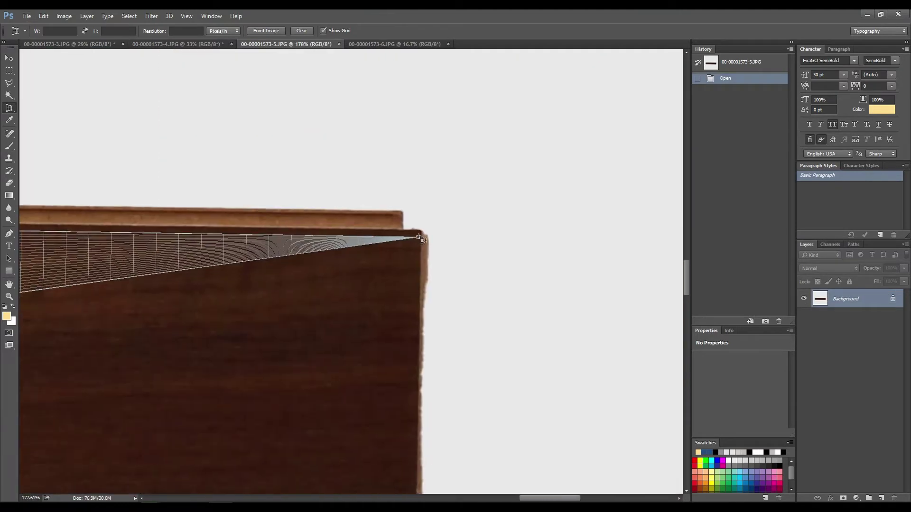
click(422, 377)
click(374, 30)
scroll(205, 98, down, 5)
key(ctrl+Tab)
scroll(205, 97, up, 10)
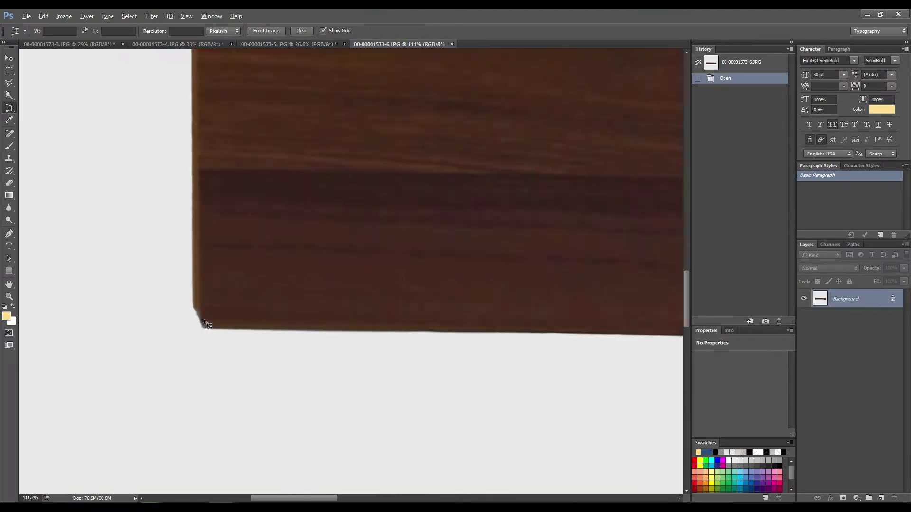
click(223, 324)
scroll(209, 137, up, 5)
scroll(403, 166, right, 10)
scroll(480, 179, down, 5)
click(518, 390)
key(Return)
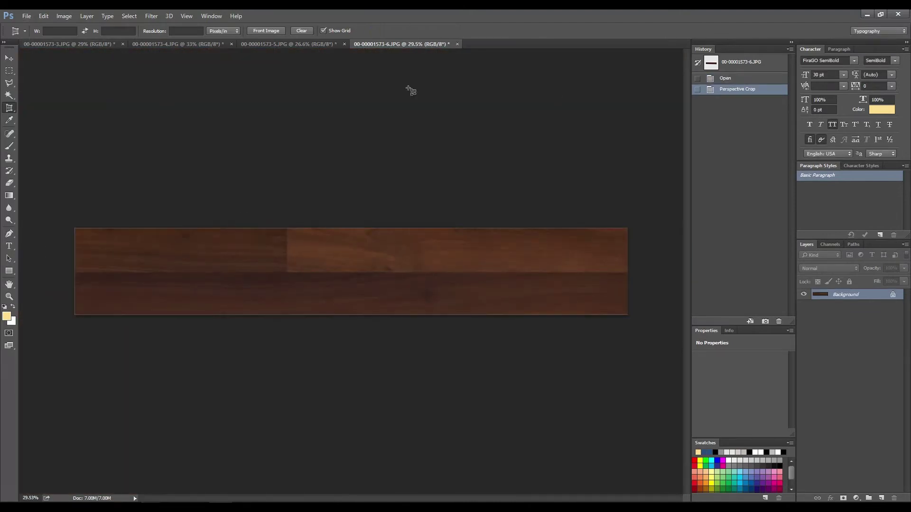
key(m)
key(ctrl+a)
key(ctrl+n)
- Create a new document 6000 px wide and 6000 px high
text(6000)
key(Tab)
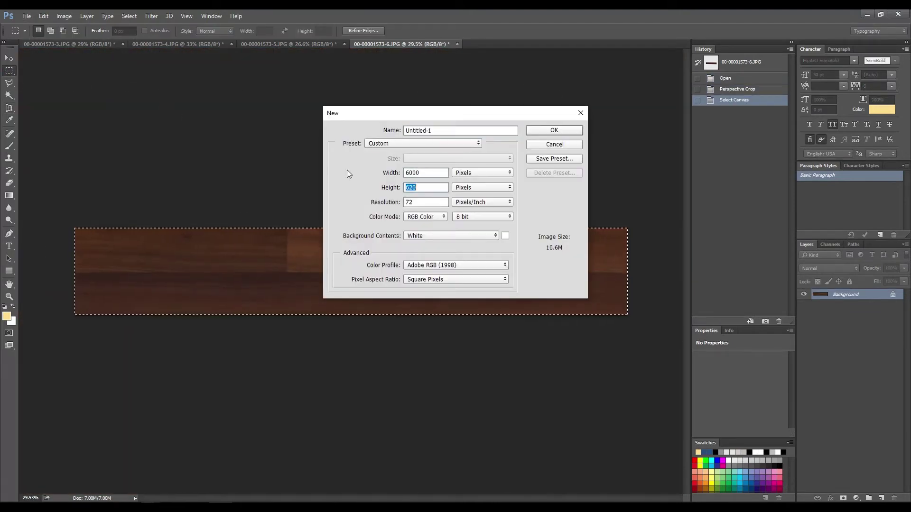
text(6000)
key(Return)
- Paste the plank into the new document and move it toward the top right
key(ctrl+v)
drag(374, 270, 426, 123)
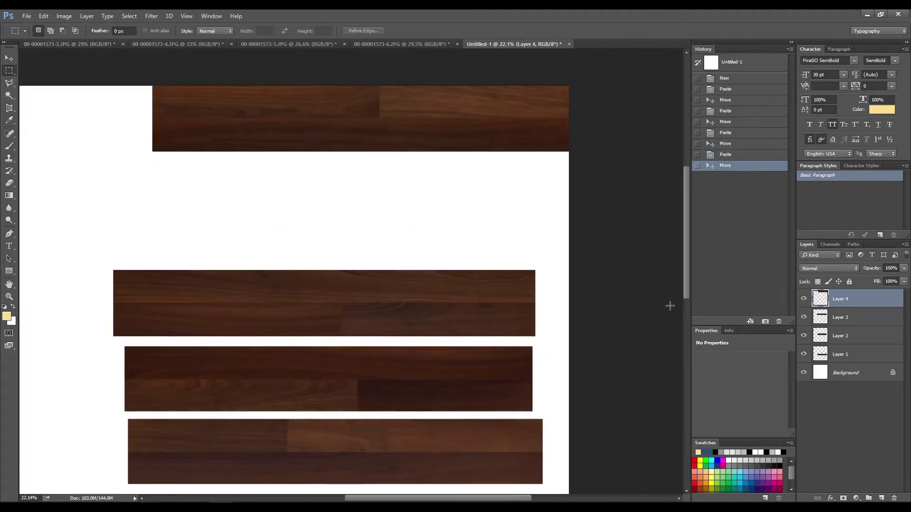
key(ctrl+Up)
- Nudge the top plank, then move the Layer 3 and Layer 2 planks up beneath it
key(ctrl+Right)
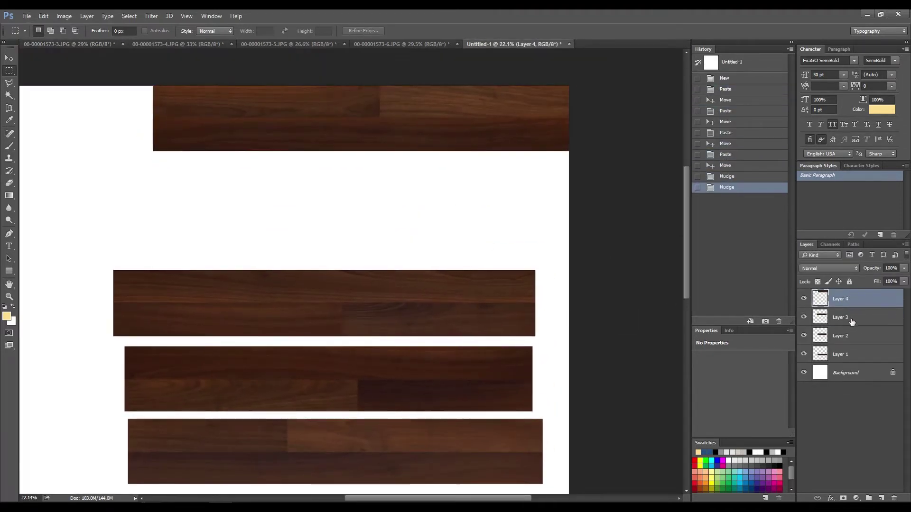
click(847, 318)
drag(376, 324, 415, 204)
drag(452, 384, 480, 255)
- Widen the Layer 2 plank slightly and move the bottom plank up under the others
key(ctrl+t)
drag(562, 249, 573, 248)
key(Return)
key(ctrl+z)
key(ctrl+t)
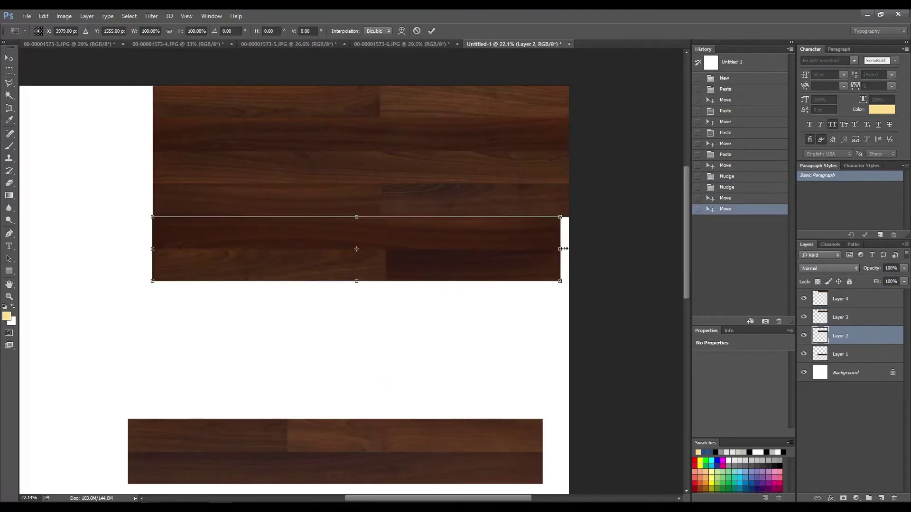
drag(573, 249, 574, 249)
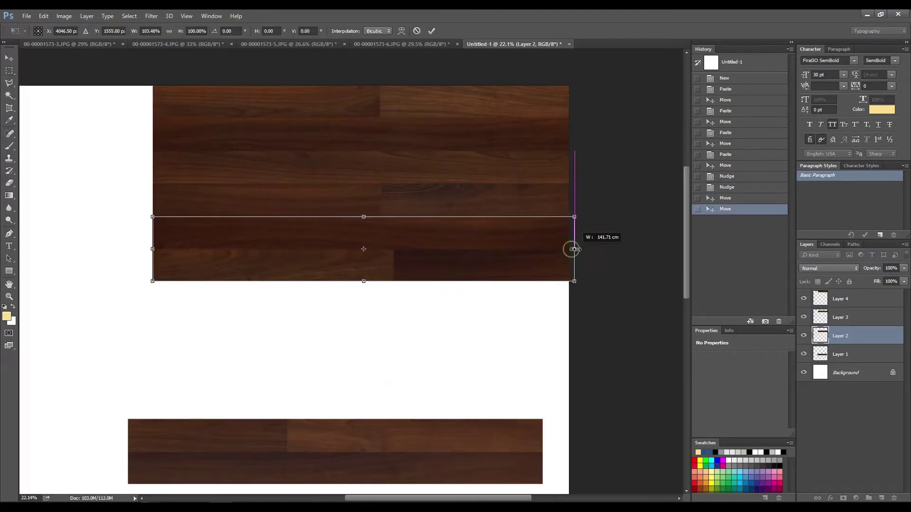
key(Return)
drag(454, 456, 477, 318)
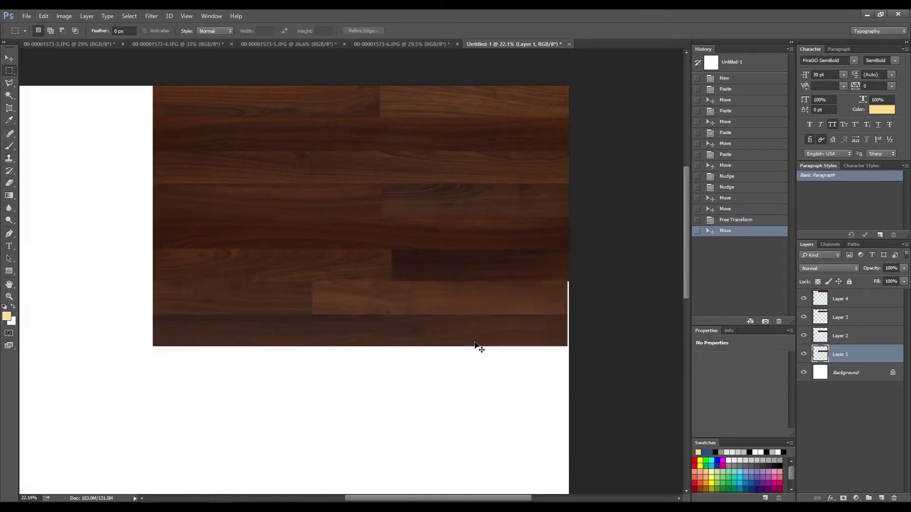
key(Return)
- Shift the two upper plank layers about 445 px right to stagger the rows
key(m)
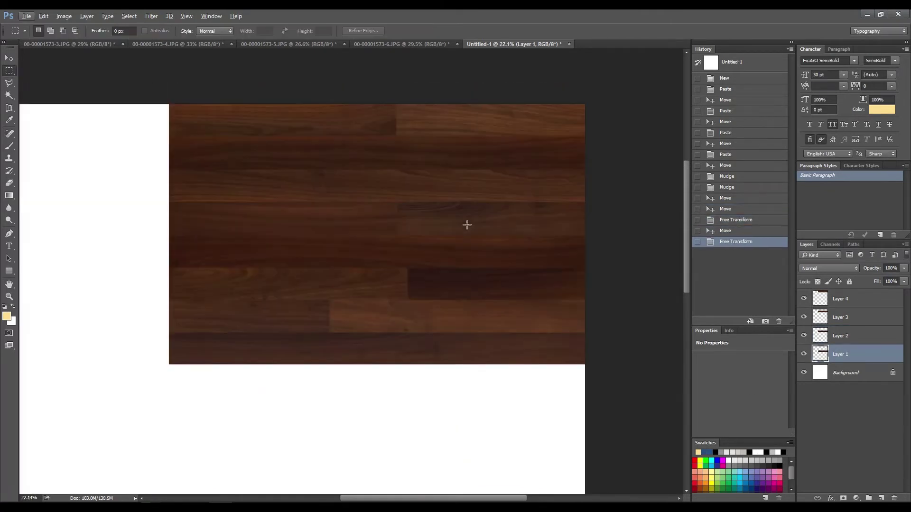
click(851, 304)
ctrl+click(849, 335)
drag(425, 213, 636, 212)
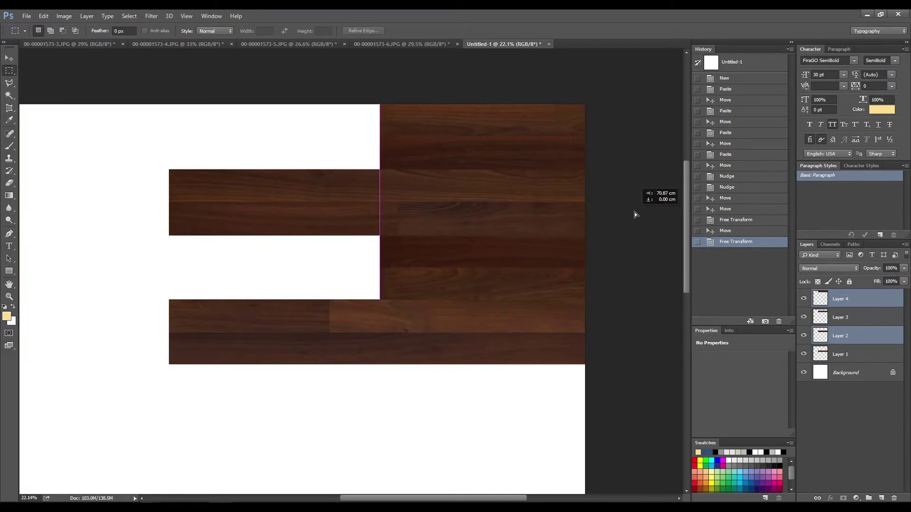
mouse_move(529, 253)
mouse_down()
mouse_move(99, 253)
mouse_move(167, 254)
mouse_up()
key(Escape)
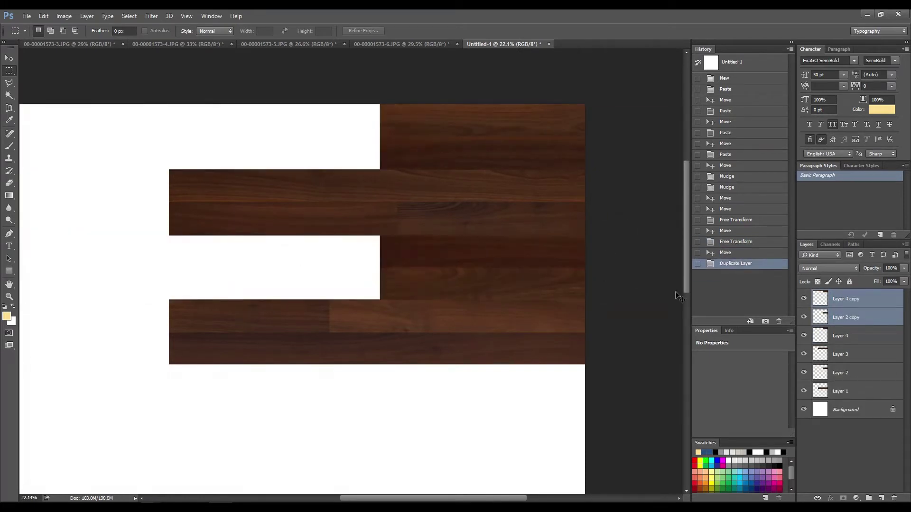
key(ctrl+alt+z)
key(ctrl+alt+z)
- Slide the Layer 3 and Layer 1 planks into place and merge the plank layers
click(841, 318)
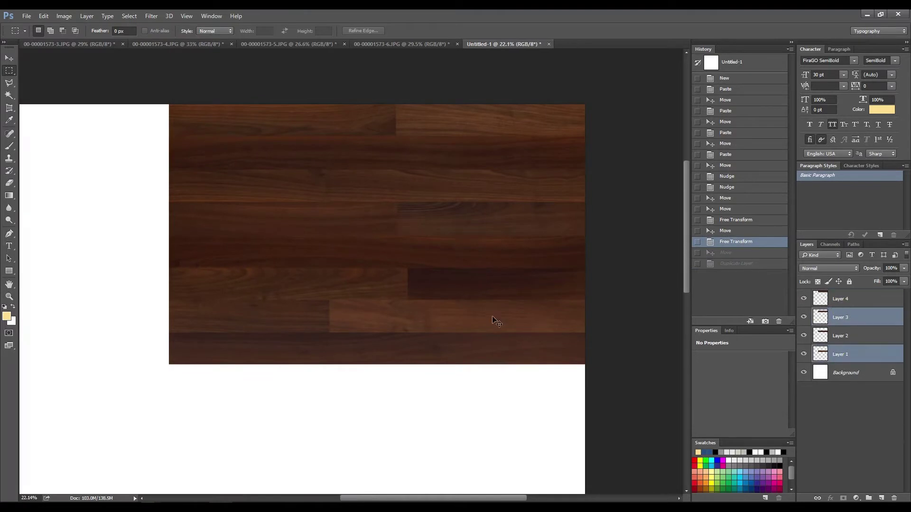
mouse_move(495, 322)
mouse_down()
mouse_move(330, 330)
mouse_move(217, 370)
mouse_up()
key(ctrl+alt+a)
key(ctrl+e)
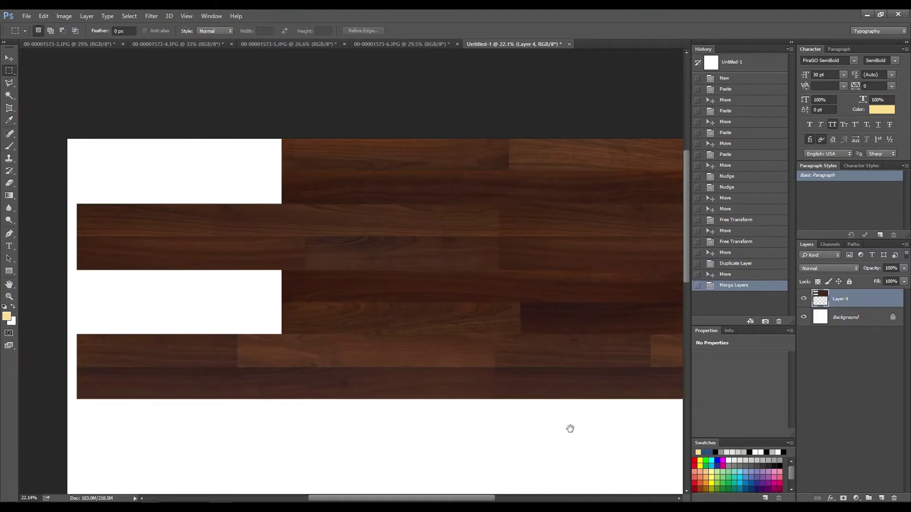
- Undo the merge, slide the plank copies right to fill gaps, and merge them into Layer 3
scroll(451, 430, right, 2)
key(ctrl+alt+z)
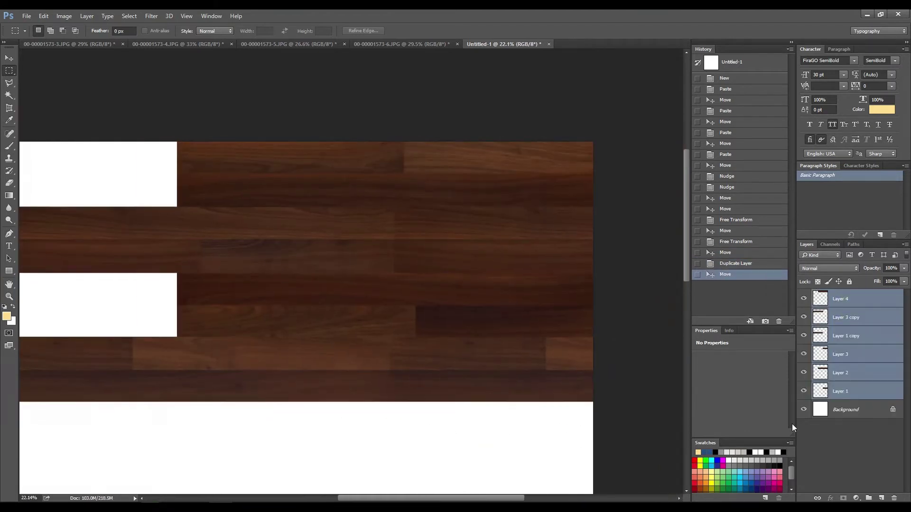
key(ctrl+alt+z)
drag(125, 371, 164, 368)
key(ctrl+e)
ctrl+click(840, 373)
key(ctrl+e)
key(ctrl+e)
key(ctrl+shift+Right)
key(ctrl+shift+Right)
key(ctrl+shift+Right)
key(ctrl+shift+Right)
key(ctrl+shift+Right)
key(ctrl+shift+Right)
- Crop the canvas to the solid wood area and merge the planks into one layer
key(ctrl+shift+Left)
key(ctrl+shift+Left)
key(ctrl+shift+Left)
drag(9, 108, 34, 109)
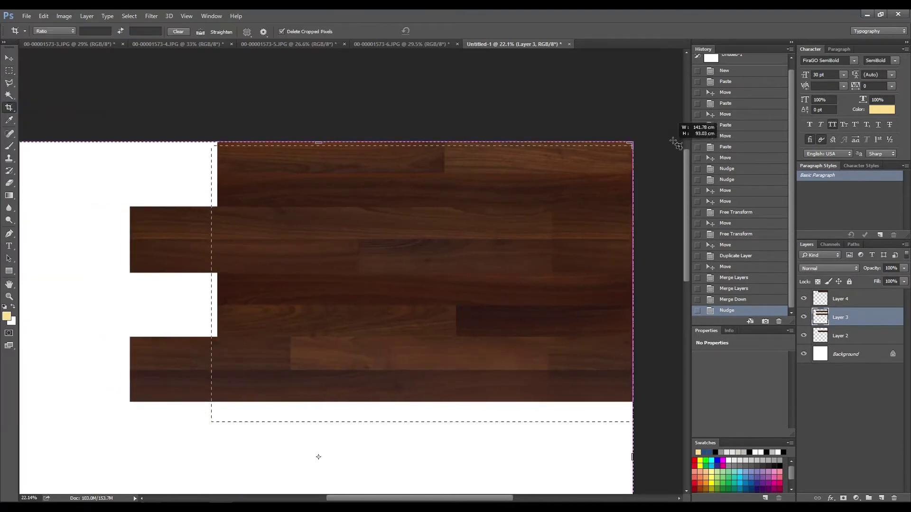
drag(676, 143, 360, 382)
key(Return)
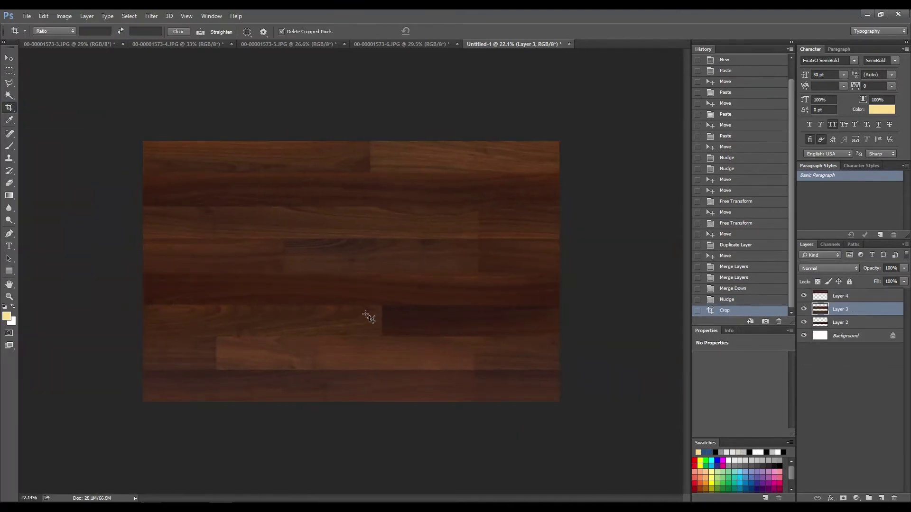
key(ctrl+0)
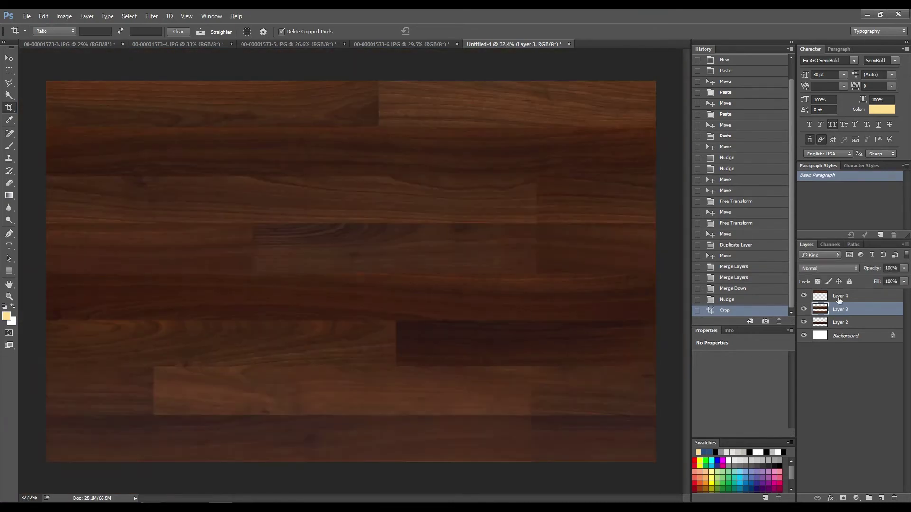
key(ctrl+e)
key(s)
click(506, 258)
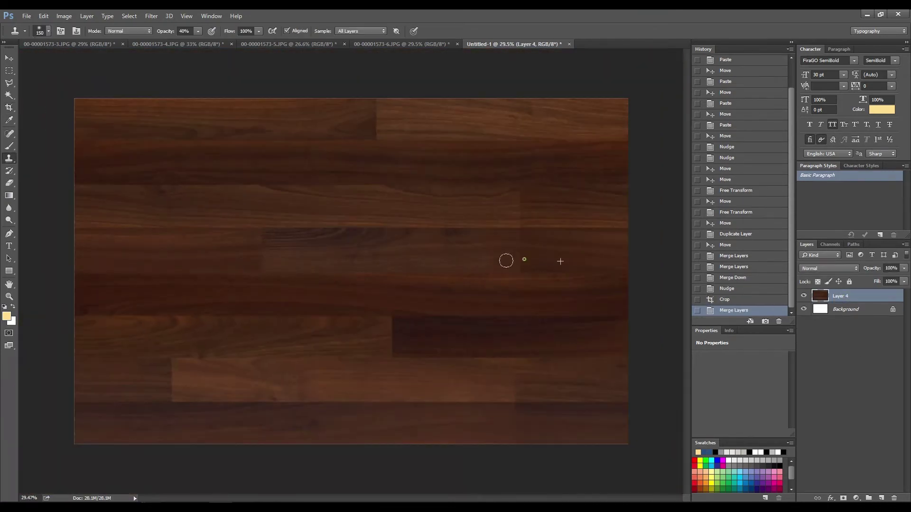
- Clone-stamp wood grain over the visible joins between planks
scroll(553, 235, up, 2)
scroll(552, 234, up, 3)
click(533, 280)
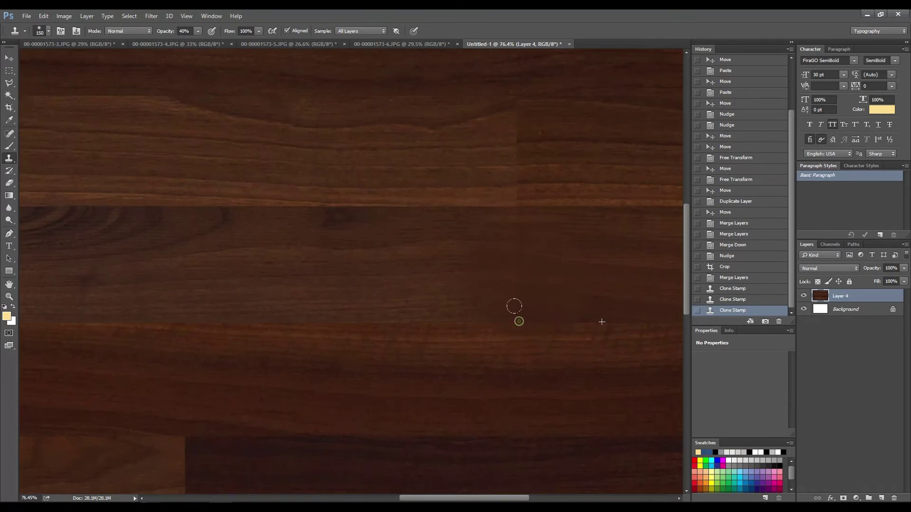
click(539, 246)
click(518, 212)
scroll(547, 262, down, 1)
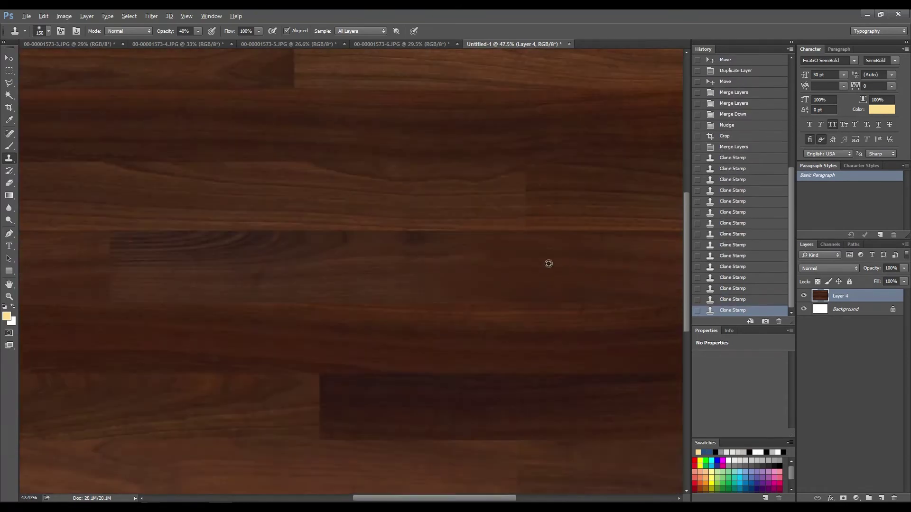
scroll(571, 249, down, 1)
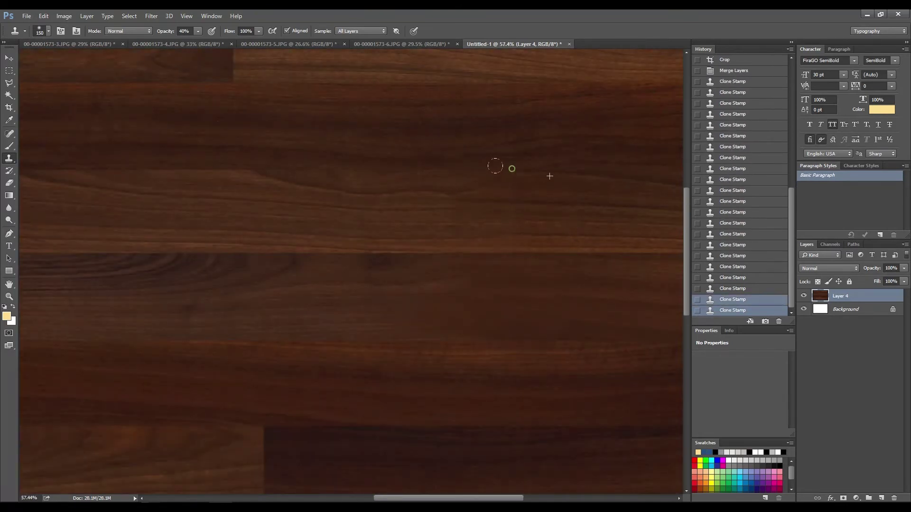
scroll(492, 236, up, 3)
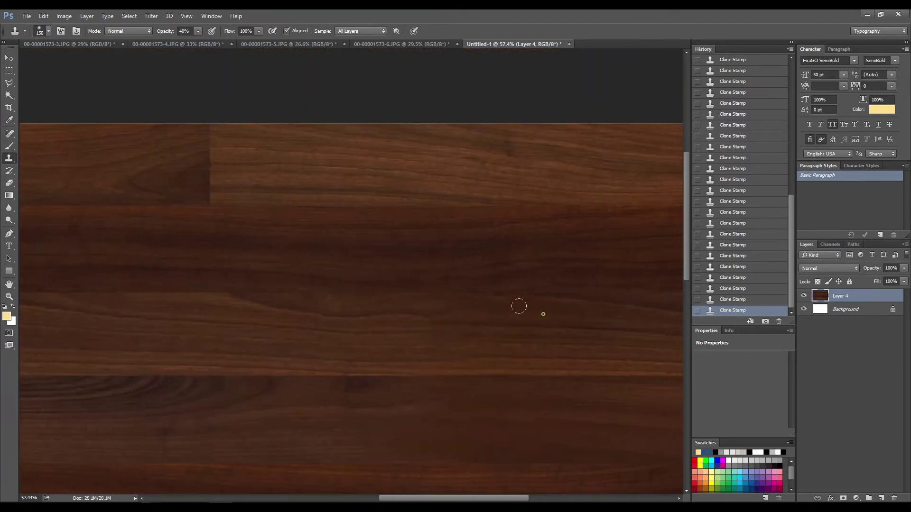
scroll(419, 283, down, 2)
scroll(502, 324, up, 5)
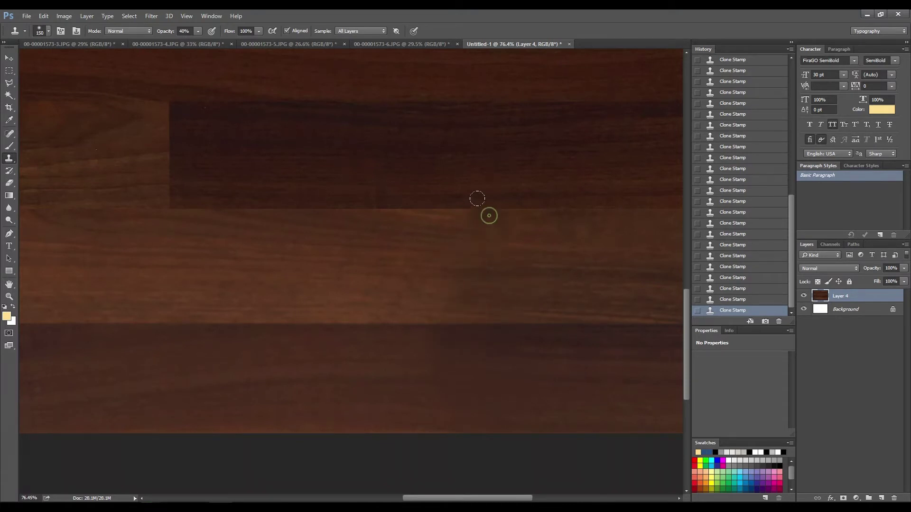
scroll(380, 270, down, 3)
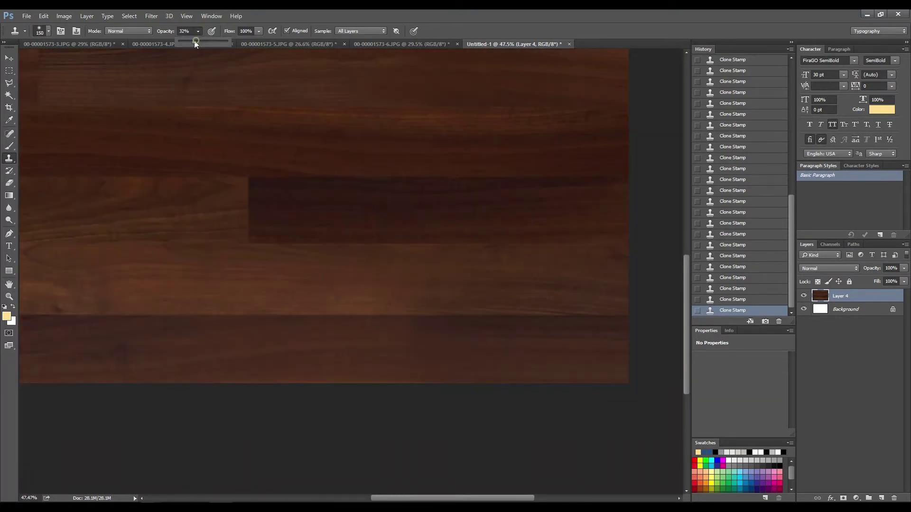
drag(373, 335, 475, 432)
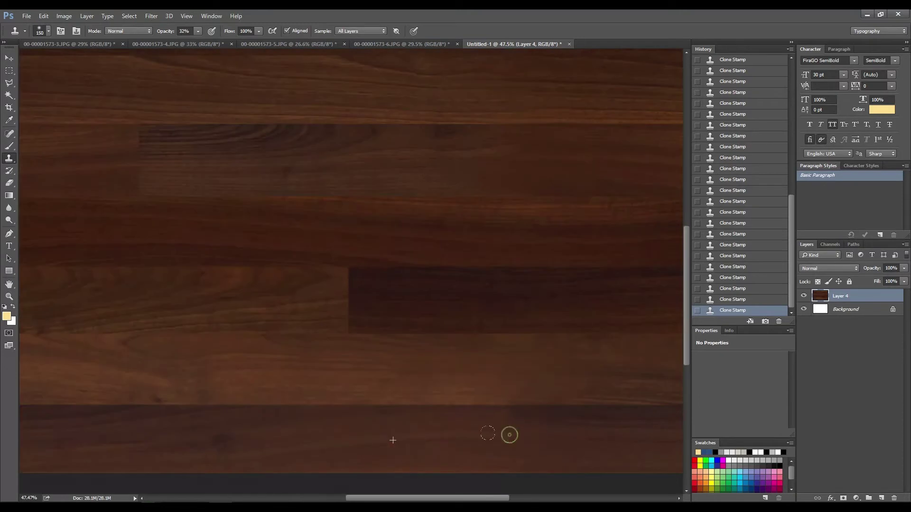
scroll(535, 405, down, 3)
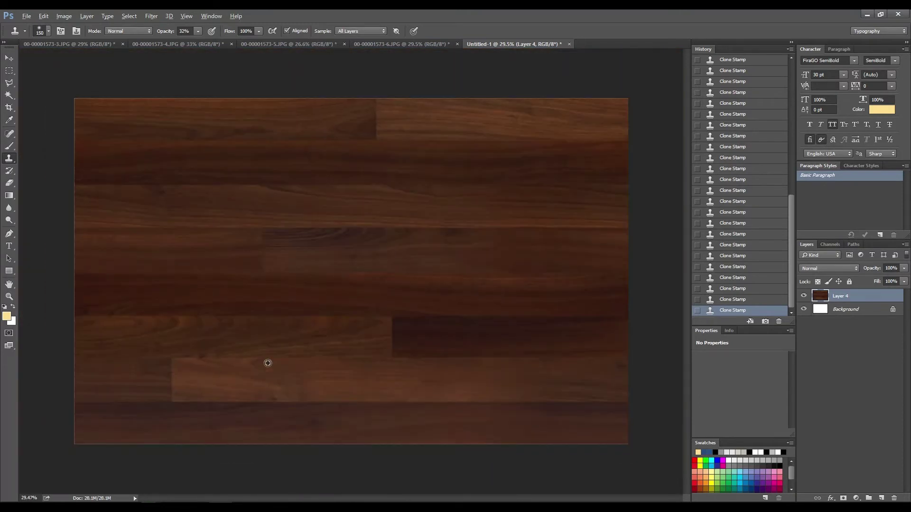
- Offset the texture, clone out the exposed wrap seam, and bring up Levels
key(t)
key(Return)
scroll(380, 285, up, 5)
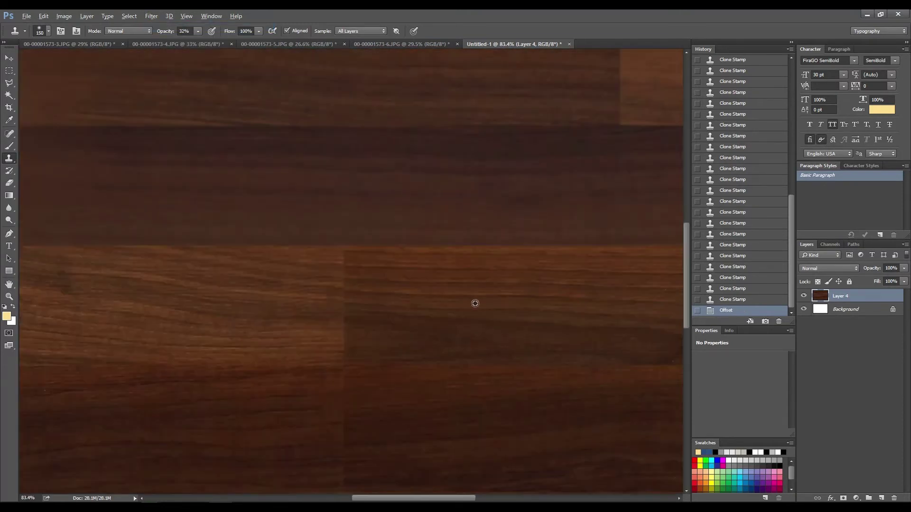
click(326, 327)
scroll(299, 272, down, 1)
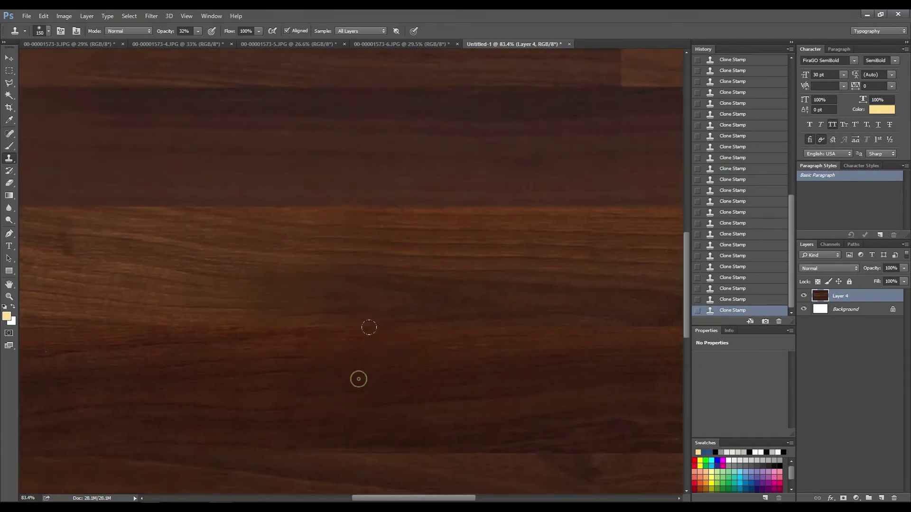
scroll(465, 356, down, 3)
key(ctrl+0)
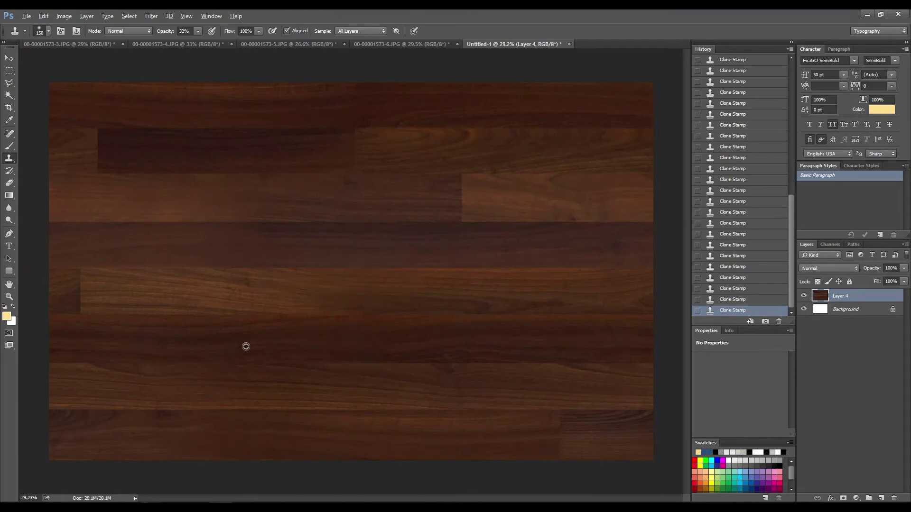
key(ctrl+l)
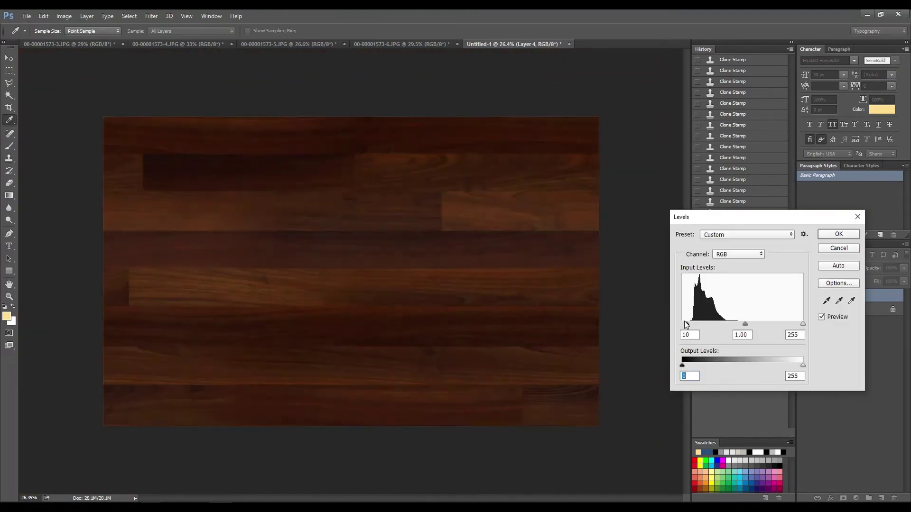
- Cancel Levels, offset the texture back, and flatten it into one layer
click(847, 246)
key(s)
click(151, 16)
click(153, 25)
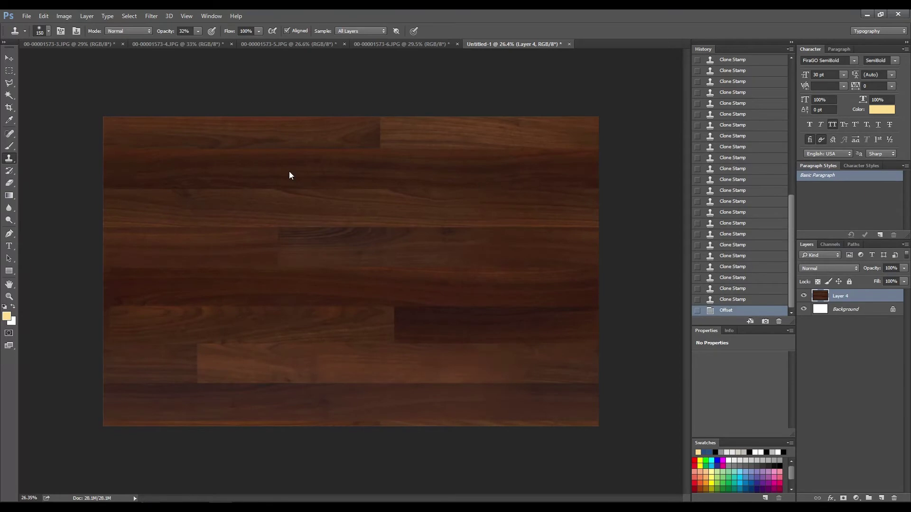
key(ctrl+e)
key(ctrl+shift+s)
click(232, 156)
click(236, 286)
key(BackSpace)
text(TEXTURE)
key(Return)
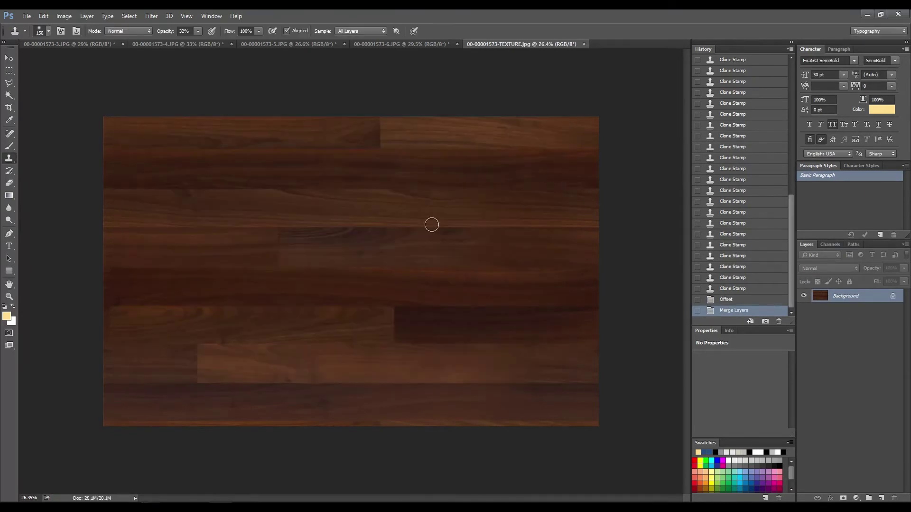
- Close all the other plank documents without saving changes
key(ctrl+alt+w)
click(463, 199)
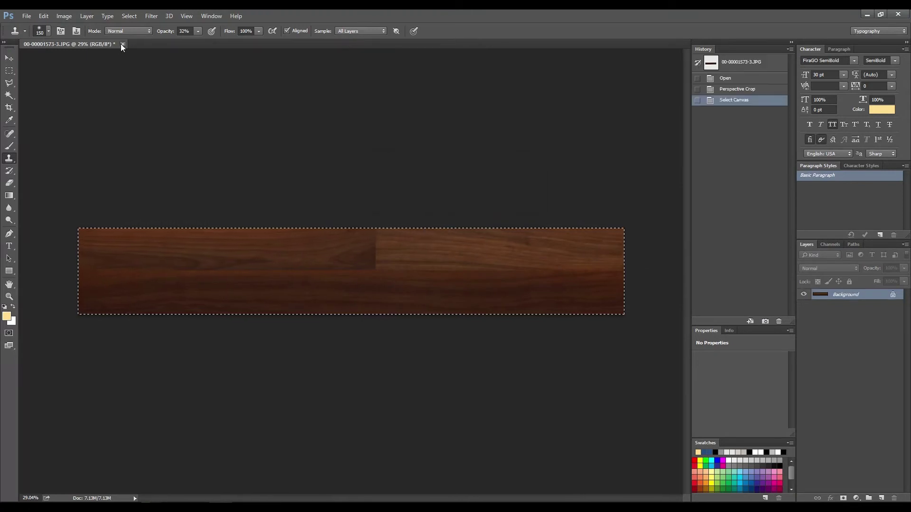
click(120, 44)
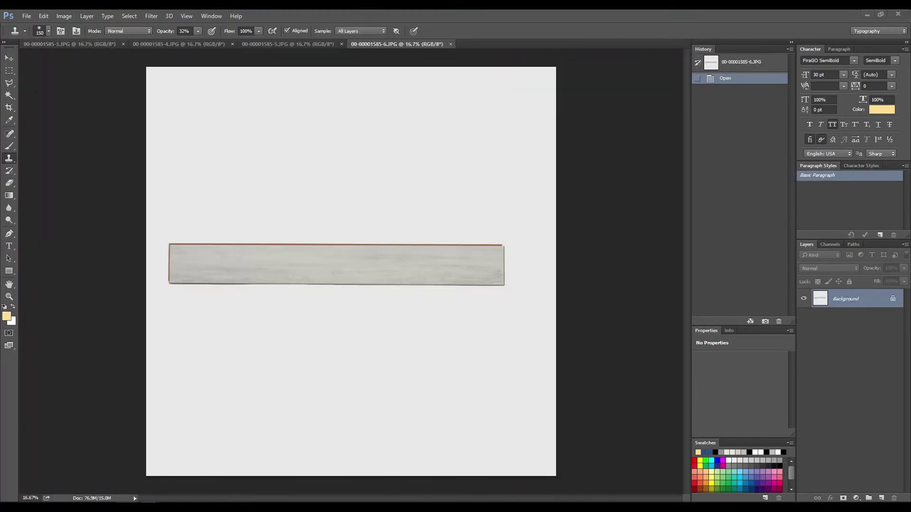
- Perspective-crop the next grey plank photos into flat, straight board strips
scroll(218, 264, up, 10)
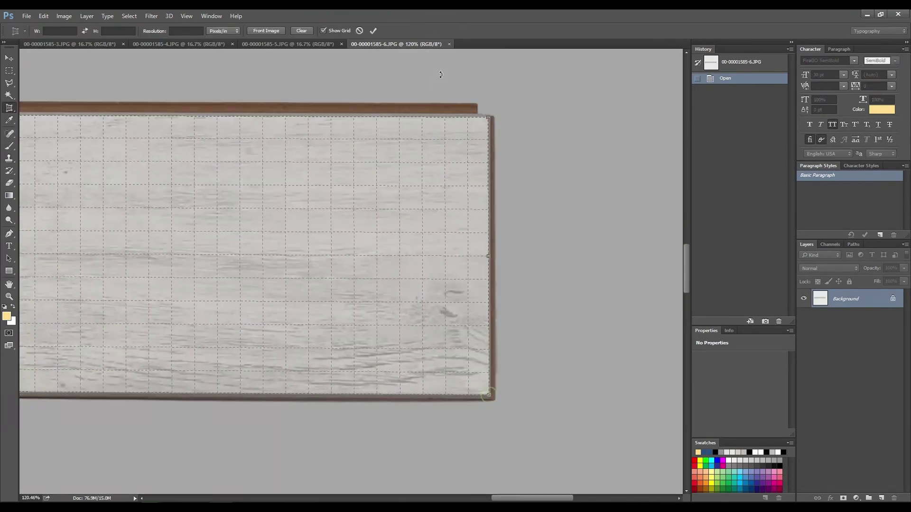
key(Return)
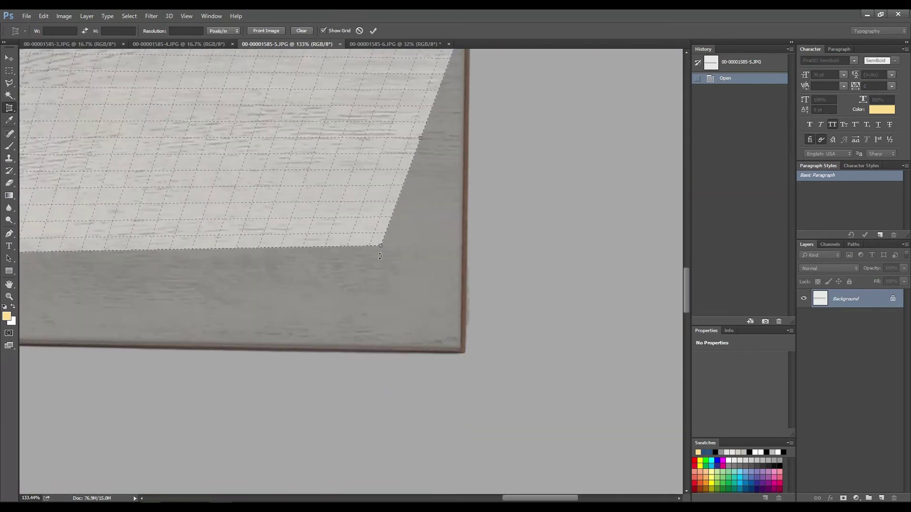
key(Return)
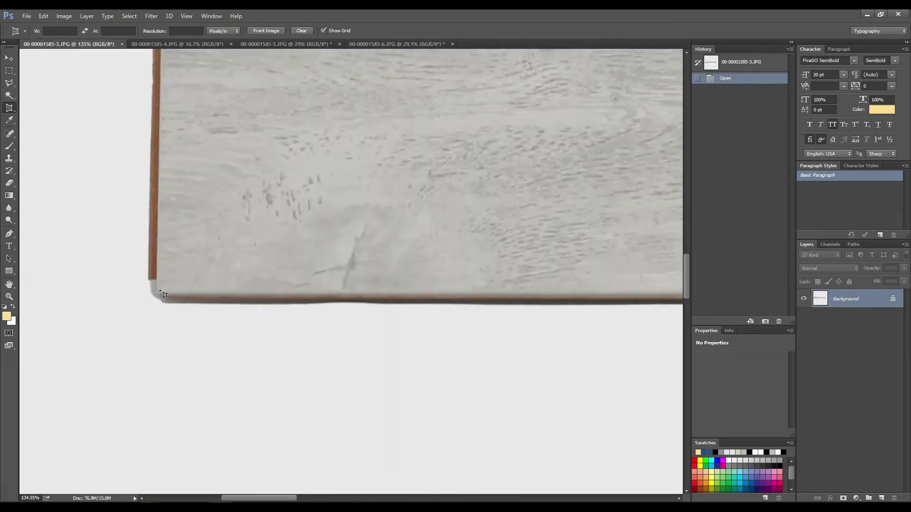
drag(163, 191, 597, 215)
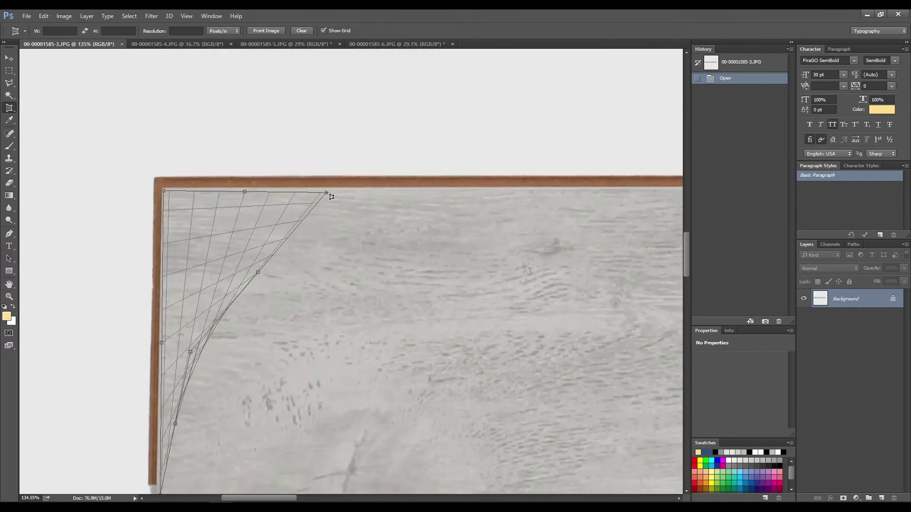
scroll(373, 232, down, 5)
scroll(234, 240, down, 5)
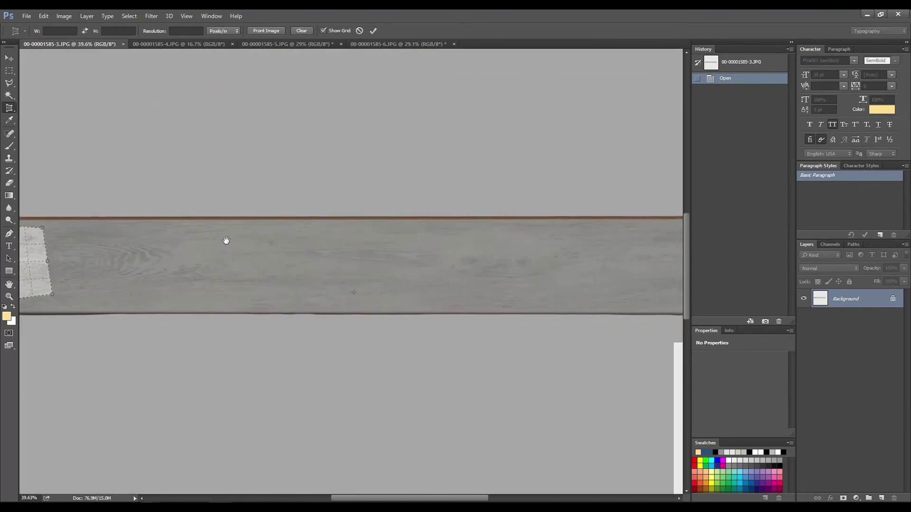
drag(74, 233, 579, 224)
drag(79, 281, 581, 295)
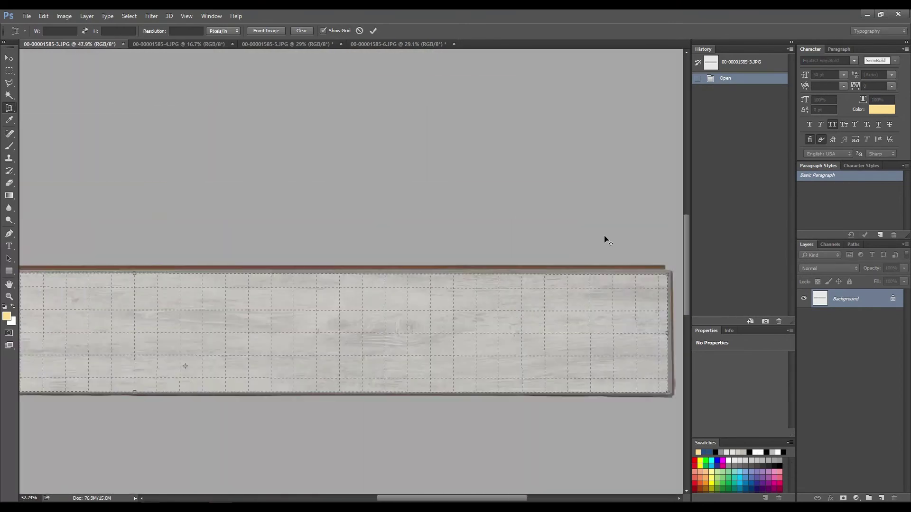
scroll(605, 236, up, 5)
scroll(509, 228, down, 5)
key(Return)
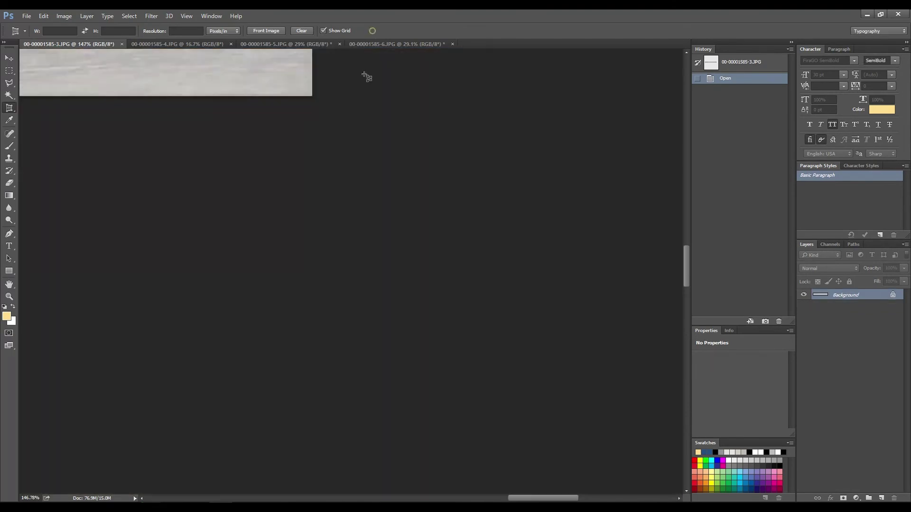
- Perspective-crop another plank photo by setting corners along the whole board
click(155, 44)
click(170, 311)
scroll(170, 311, up, 3)
click(137, 156)
scroll(138, 157, right, 10)
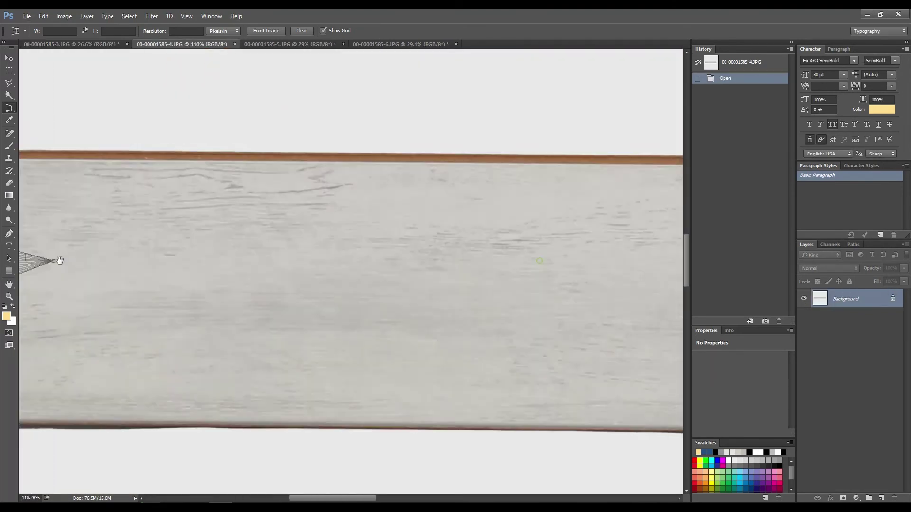
click(585, 177)
click(587, 355)
- Copy a cropped board and paste it into a new 6000 px document
click(378, 30)
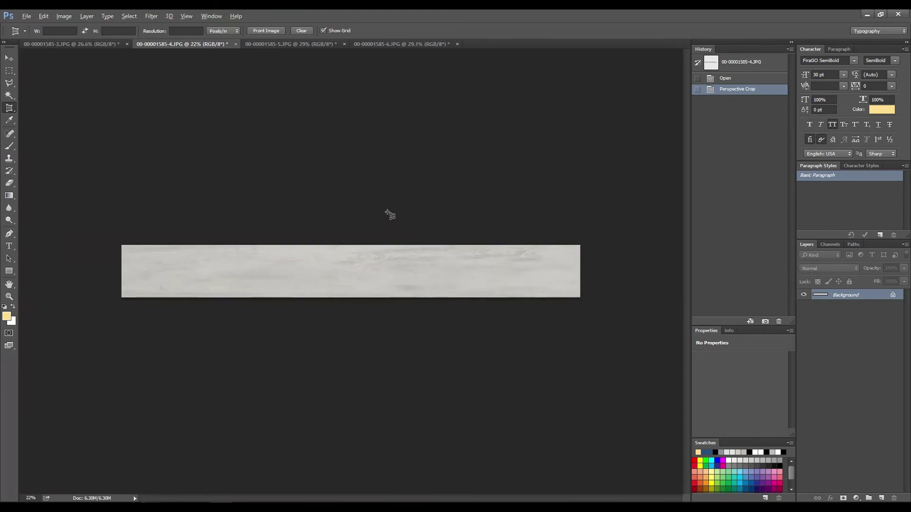
key(ctrl+shift+Tab)
key(ctrl+a)
key(ctrl+c)
key(ctrl+n)
text(6000)
key(Return)
key(ctrl+v)
key(ctrl+shift+Tab)
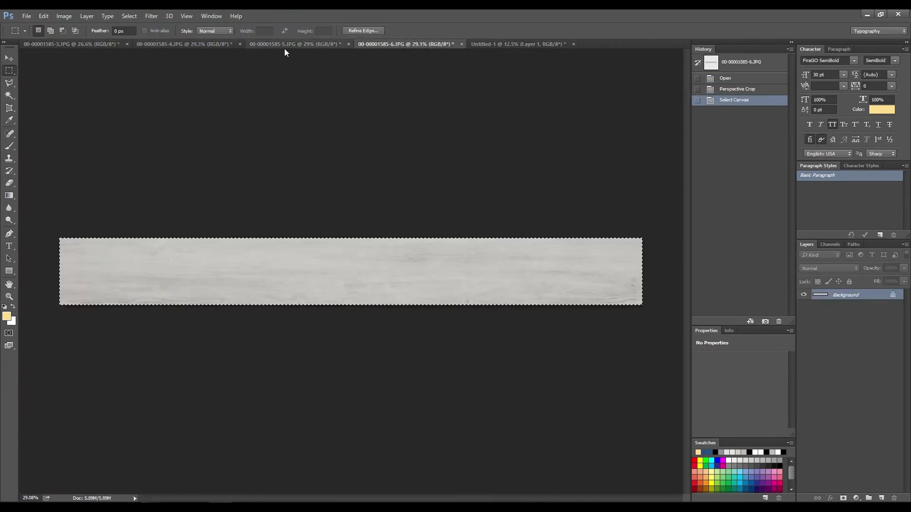
- Paste the second and third boards into the texture document as new layers
click(284, 44)
key(ctrl+a)
key(ctrl+c)
click(500, 43)
key(ctrl+v)
drag(390, 110, 390, 73)
key(ctrl+shift+Tab)
key(ctrl+a)
key(ctrl+c)
key(ctrl+Tab)
key(ctrl+v)
drag(426, 270, 425, 198)
- Paste the fourth board as a layer and move it to the canvas top
key(ctrl+shift+Tab)
key(ctrl+a)
key(ctrl+c)
key(ctrl+Tab)
key(ctrl+v)
drag(419, 270, 470, 108)
scroll(525, 96, up, 3)
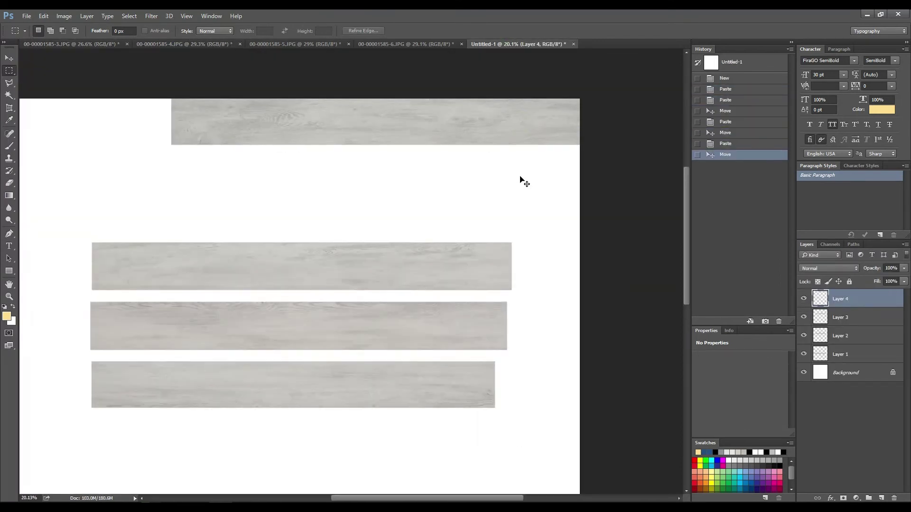
- Stack the boards tightly beneath one another and stretch the bottom board wider
drag(367, 265, 298, 173)
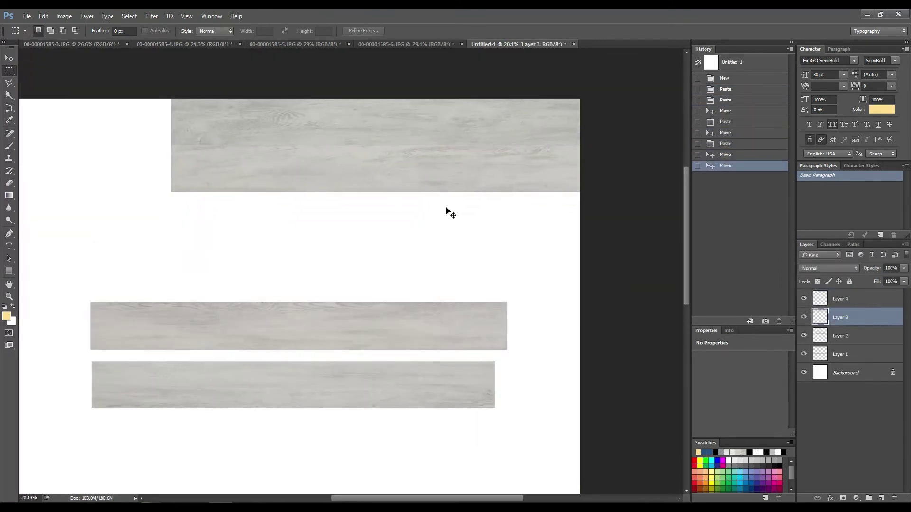
key(ctrl+z)
drag(332, 274, 305, 175)
drag(269, 340, 268, 237)
drag(193, 396, 266, 275)
key(ctrl+t)
drag(579, 264, 585, 263)
key(Return)
- Offset two boards to the right and place copies of them in the left gap
key(m)
click(841, 298)
ctrl+click(846, 338)
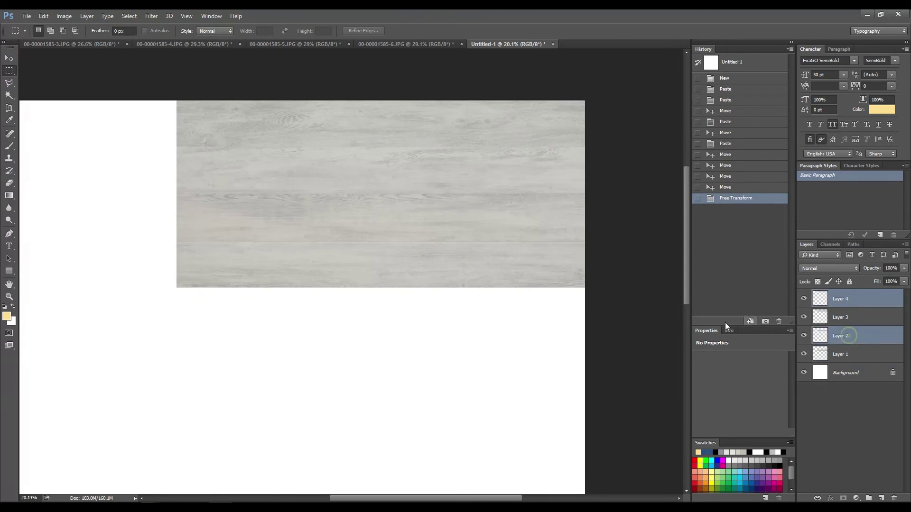
drag(491, 233, 382, 244)
key(ctrl+z)
ctrl+click(868, 298)
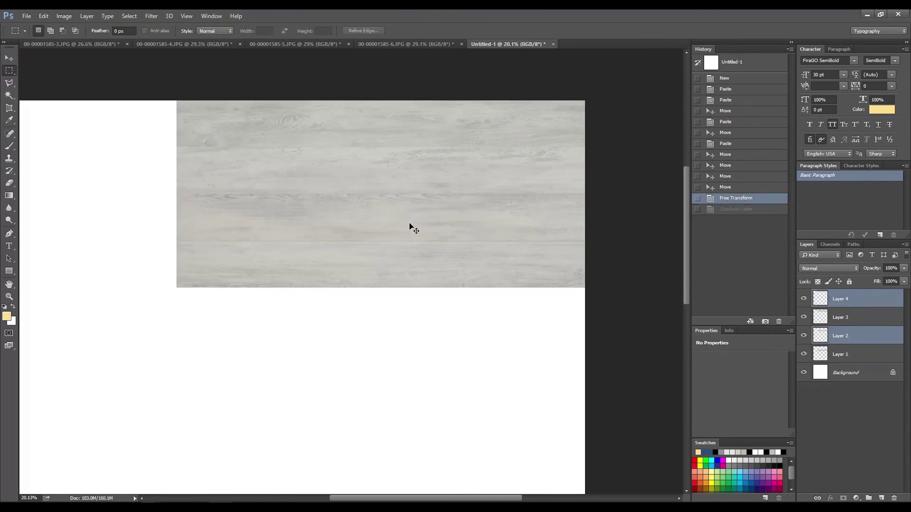
drag(408, 227, 615, 228)
drag(545, 227, 137, 227)
- Crop the canvas to the solid plank area and merge all plank layers into one
click(9, 107)
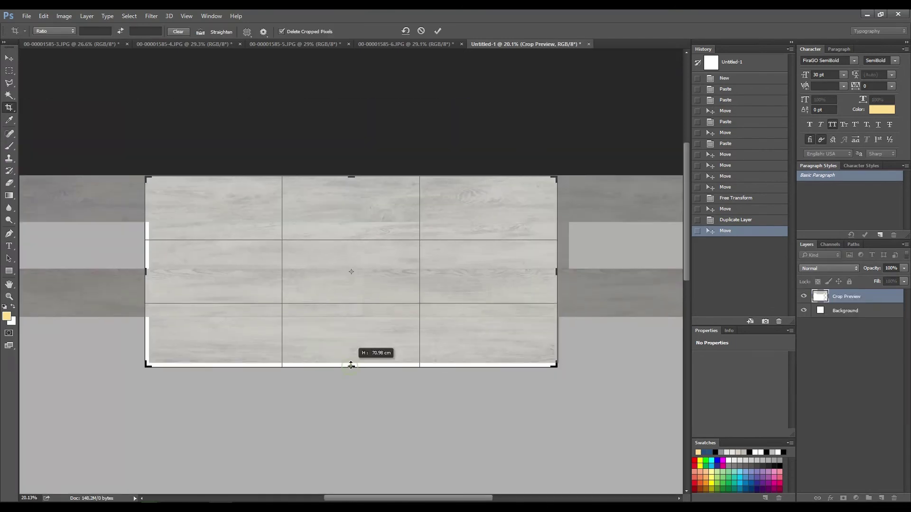
key(Return)
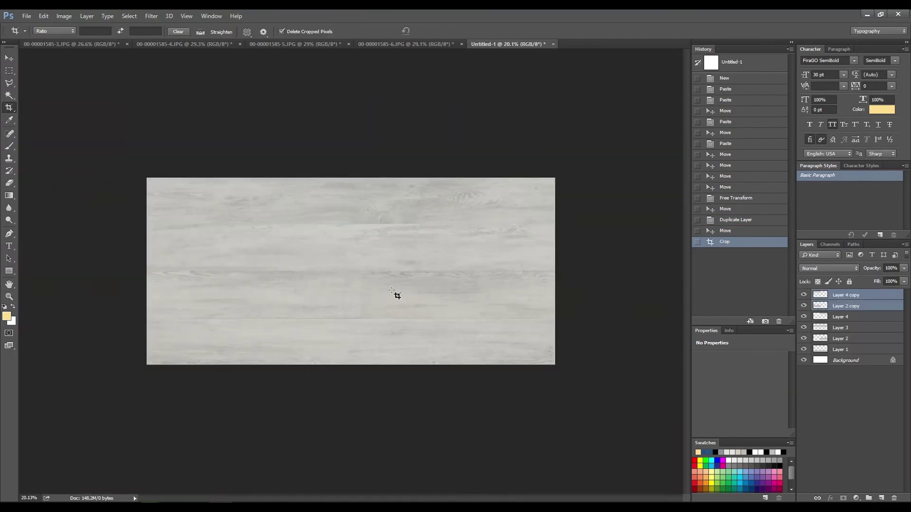
key(ctrl+0)
click(9, 159)
shift+click(828, 349)
key(ctrl+e)
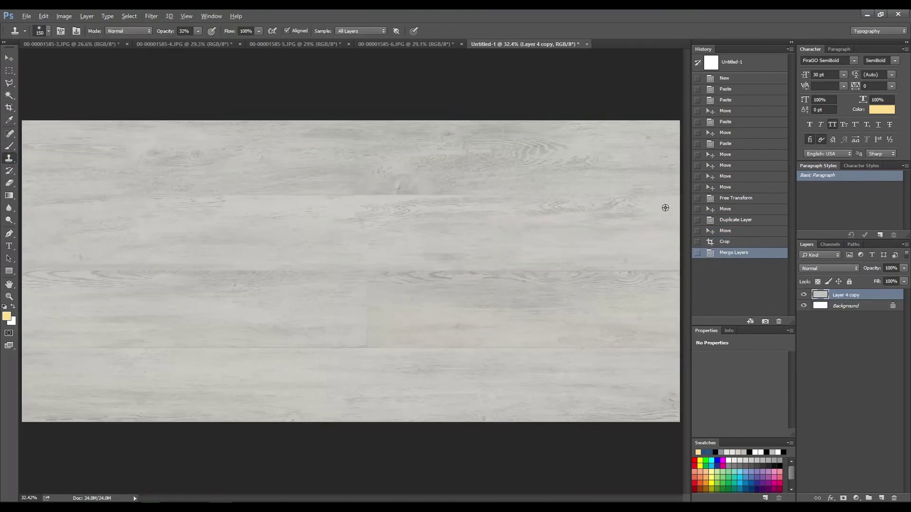
- Clone wood grain over the plank seams at 30% opacity
text(30)
key(Return)
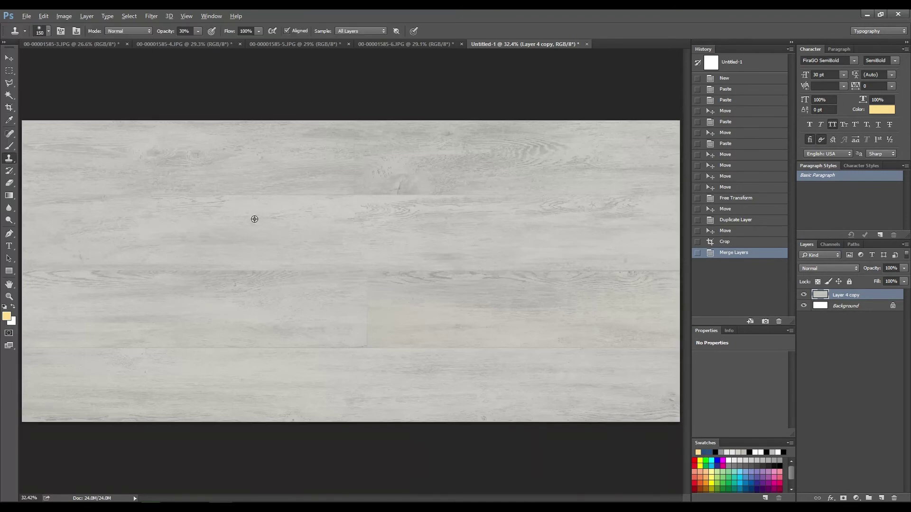
click(254, 212)
click(204, 202)
click(316, 188)
click(357, 191)
click(535, 209)
click(629, 234)
click(673, 194)
click(661, 266)
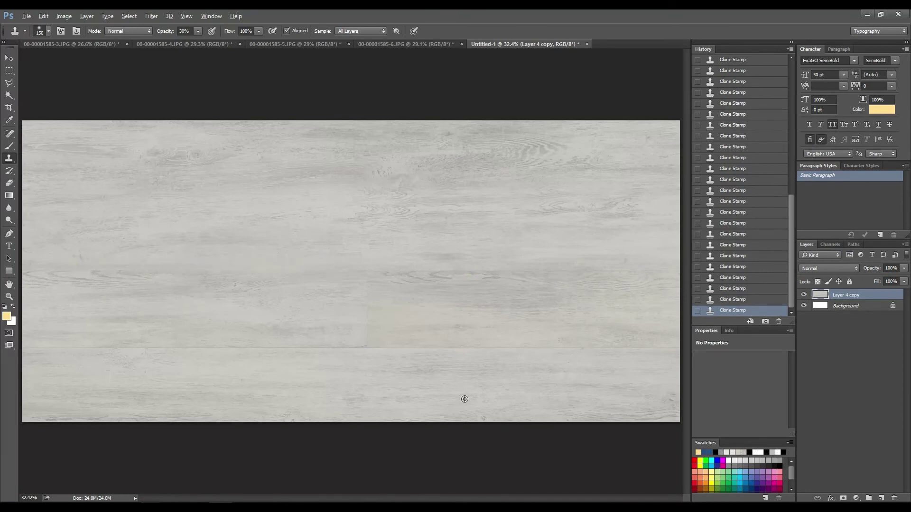
- Raise clone opacity to 40% and apply Filter > Offset to check wrap-around seams
drag(195, 37, 203, 41)
scroll(353, 305, down, 1)
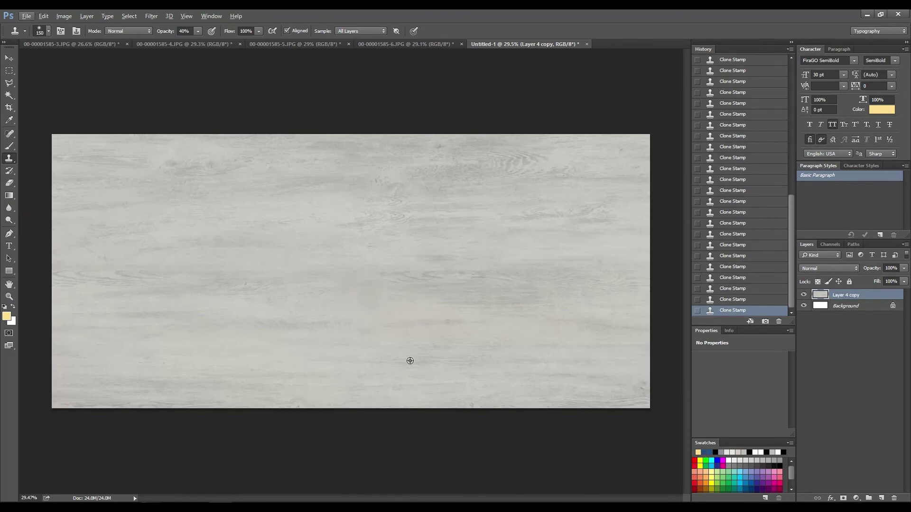
key(space)
click(151, 16)
click(159, 25)
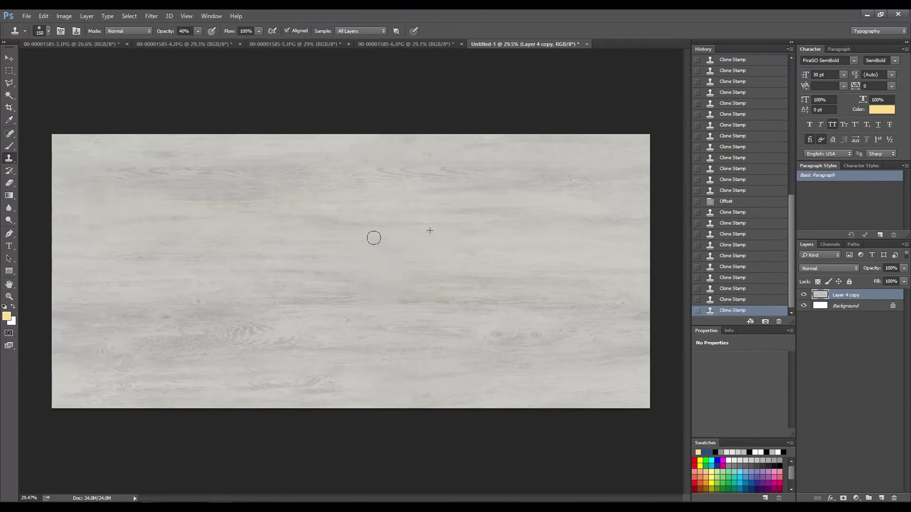
- Flatten the image, try a Levels adjustment and cancel it, then copy the whole texture
key(ctrl+0)
key(ctrl+shift+e)
key(ctrl+l)
mouse_move(682, 324)
mouse_down()
mouse_move(766, 324)
mouse_move(693, 324)
mouse_up()
key(Escape)
key(m)
key(ctrl+a)
key(ctrl+c)
- Paste the texture into a new document, scale it down and duplicate it to fill the canvas
key(ctrl+n)
key(ctrl+v)
key(ctrl+t)
mouse_move(604, 156)
mouse_down()
mouse_move(265, 320)
mouse_move(348, 270)
mouse_up()
key(Return)
mouse_move(318, 337)
mouse_down()
mouse_move(554, 325)
mouse_move(301, 409)
mouse_up()
key(ctrl+j)
key(ctrl+e)
key(ctrl+j)
mouse_move(375, 372)
mouse_down()
mouse_move(395, 315)
mouse_move(395, 264)
mouse_up()
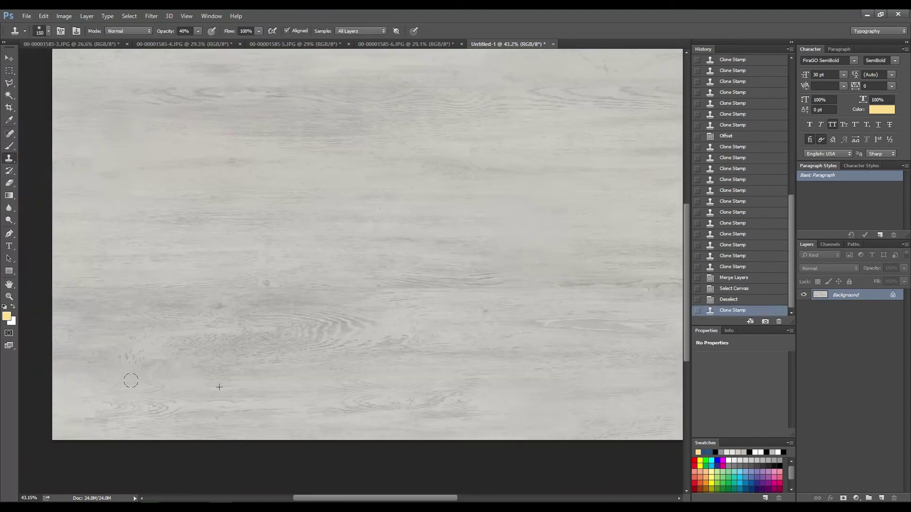
key(ctrl+0)
key(ctrl+minus)
key(ctrl+shift+s)
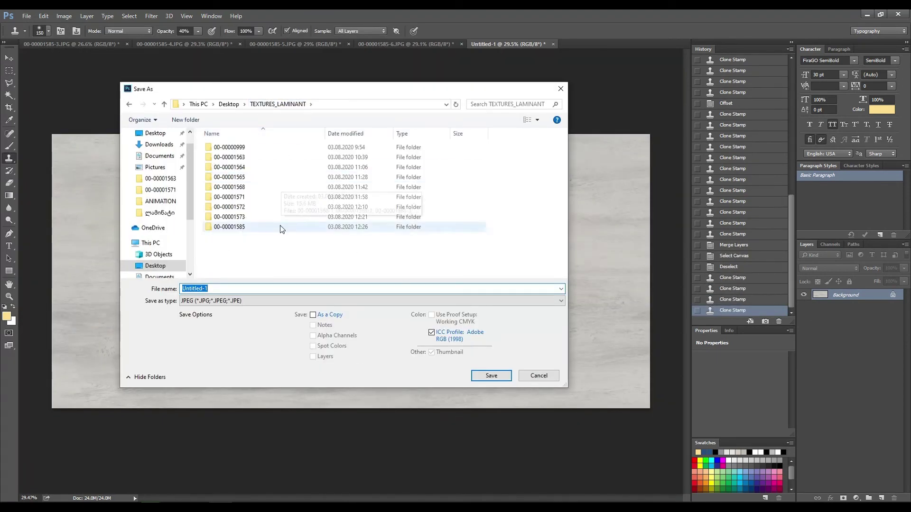
click(239, 288)
key(BackSpace)
text(texture)
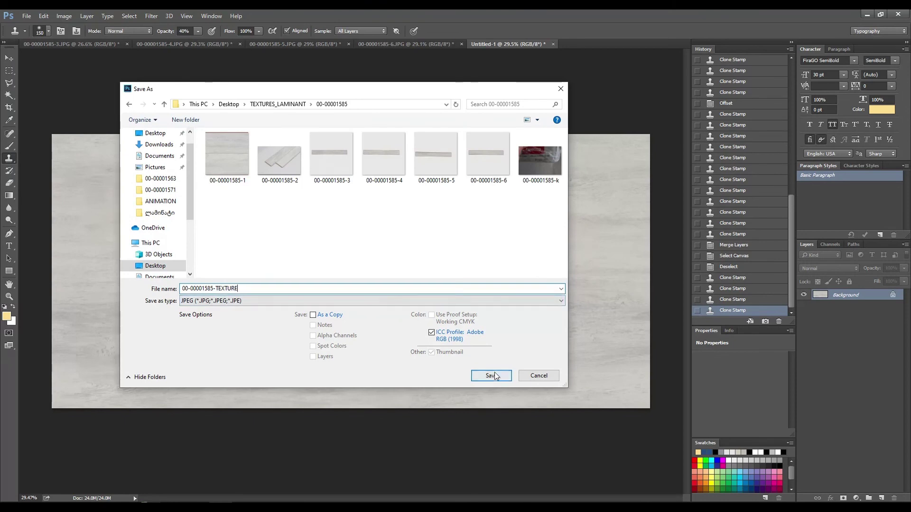
click(488, 375)
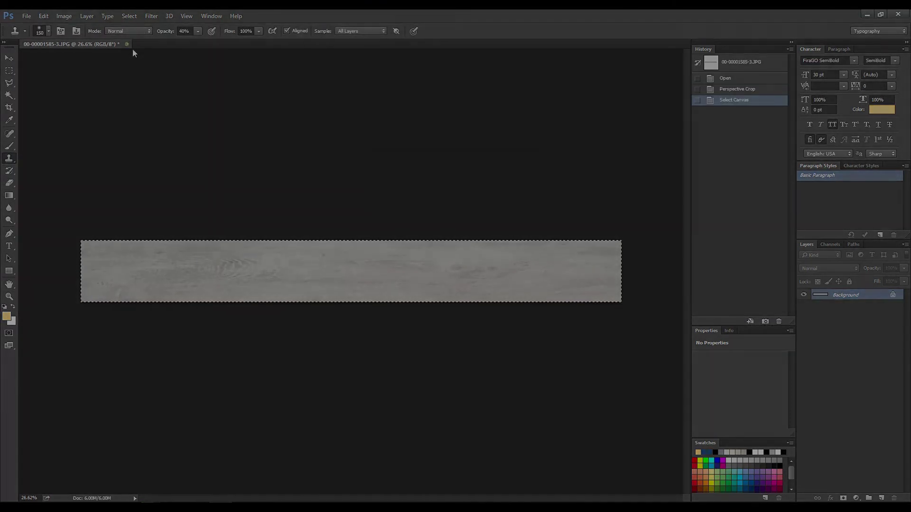